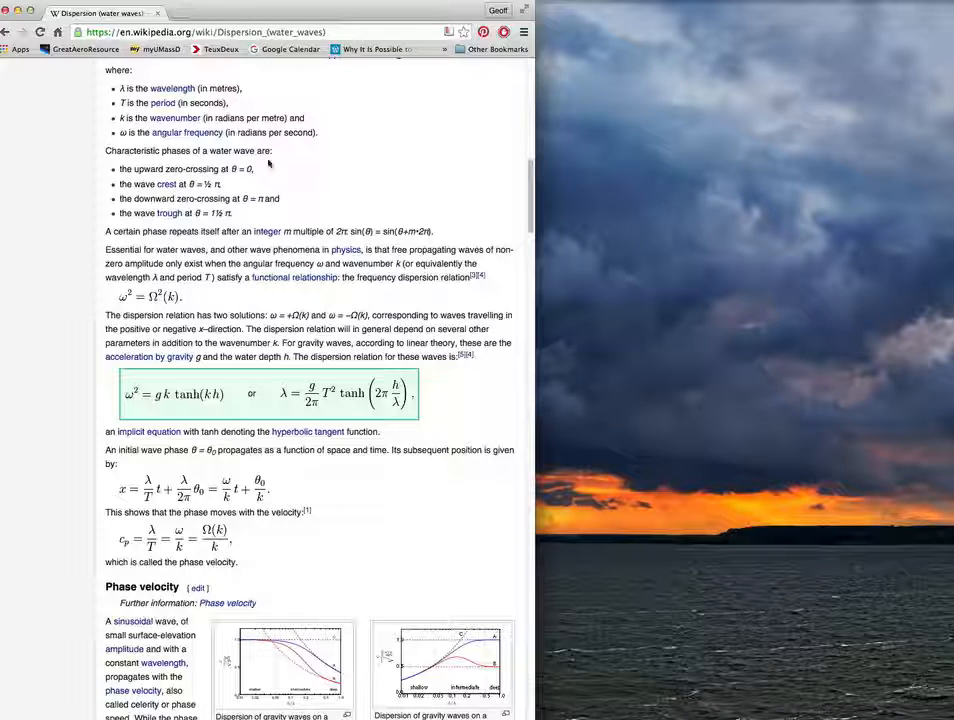
# Step: Search the web for "wofram alpha calculator" in a new tab and open the Wolfram|Alpha site
pyautogui.click(176, 14)
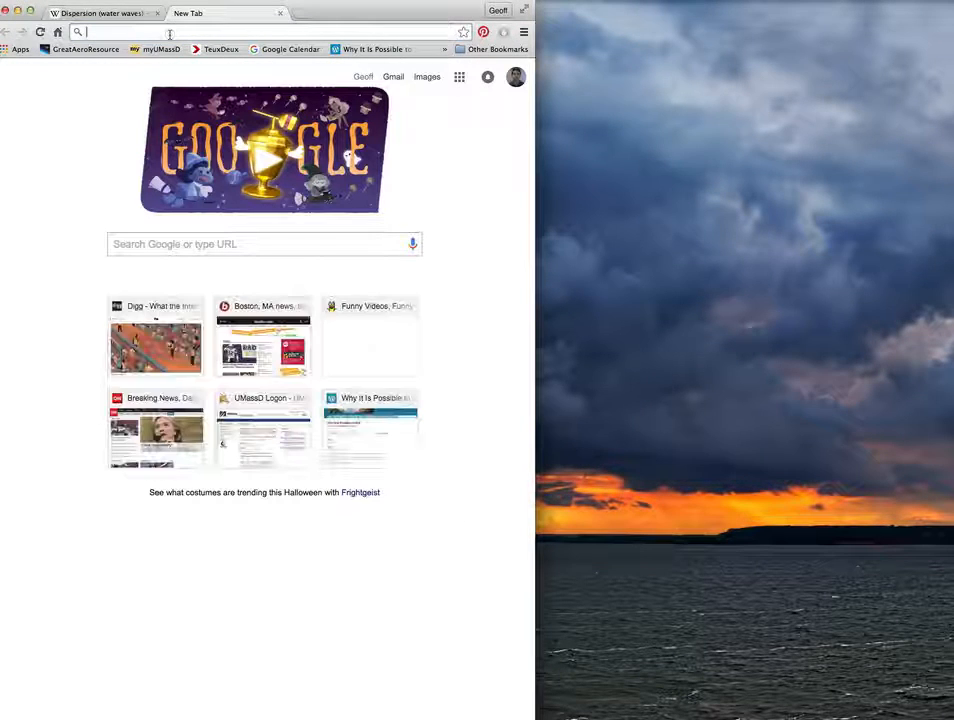
pyautogui.write('wofram ')
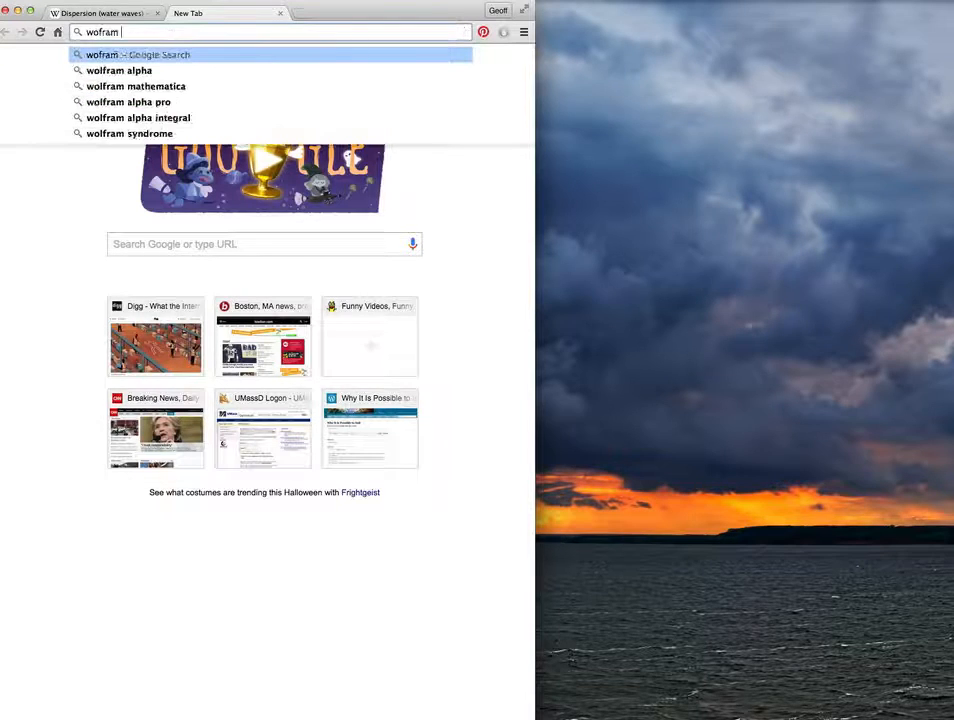
pyautogui.write('alpha ca')
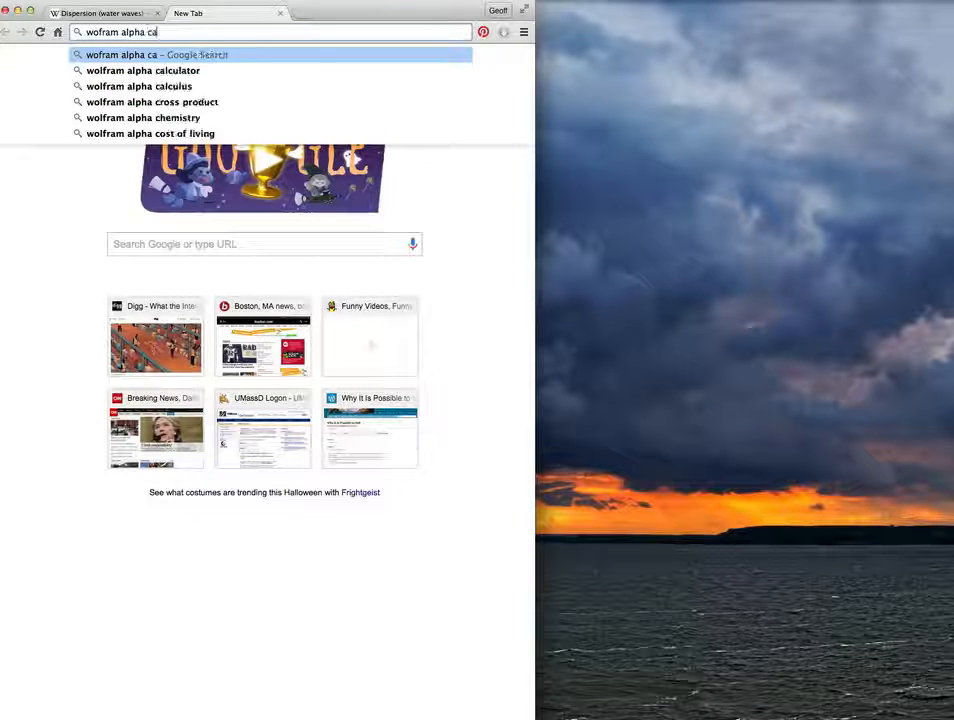
pyautogui.write('lculator')
pyautogui.press('Return')
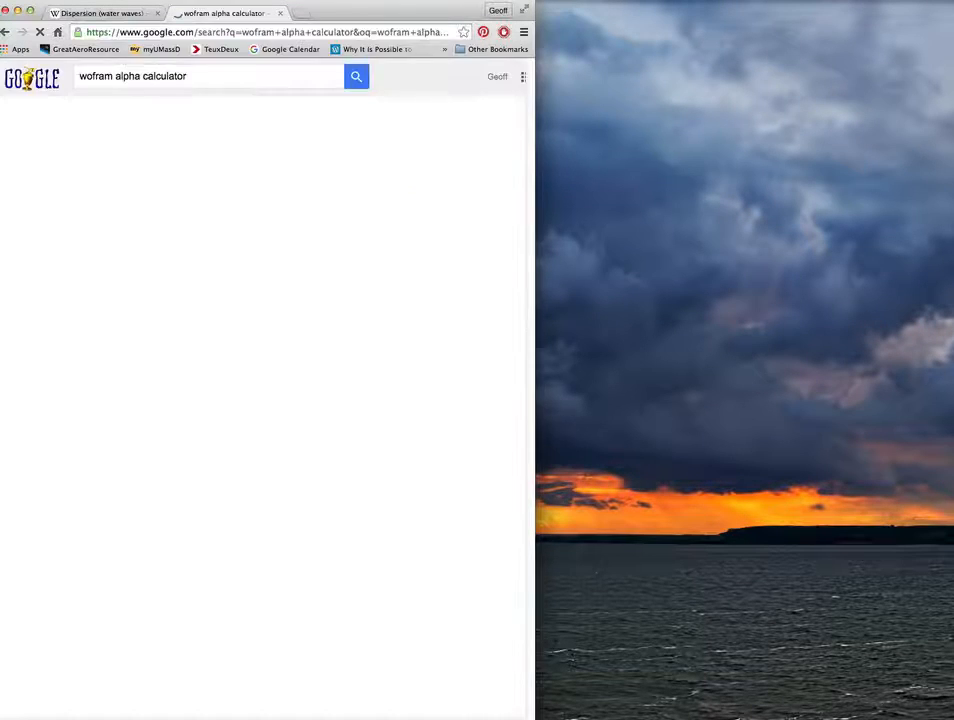
pyautogui.click(150, 231)
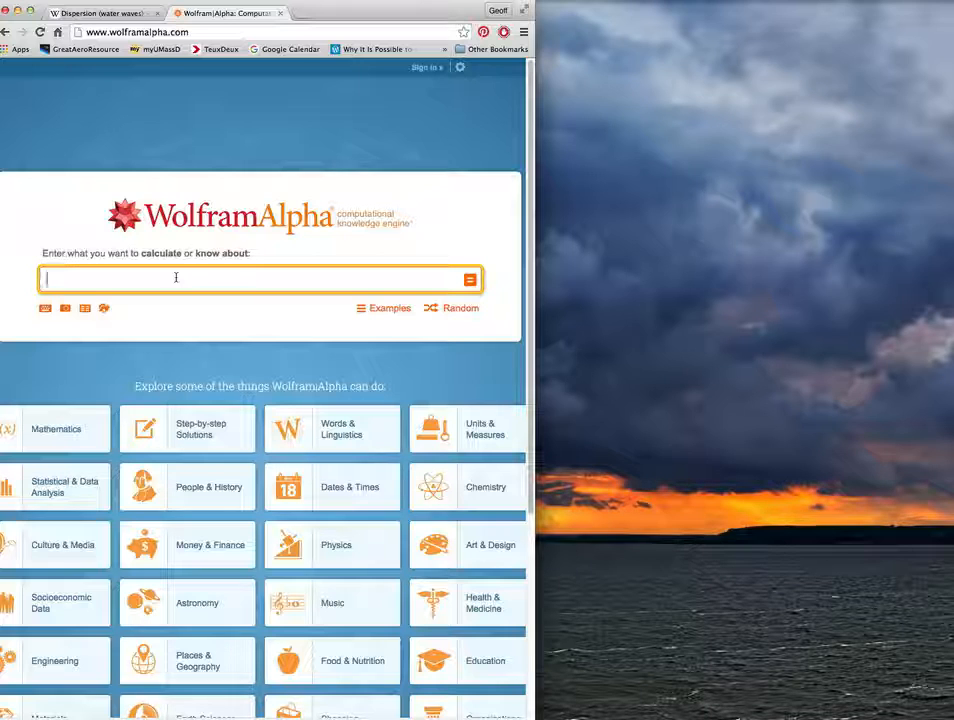
# Step: Solve the linear equation 2*x - 2 = 0 with a solve query
pyautogui.write('solve ')
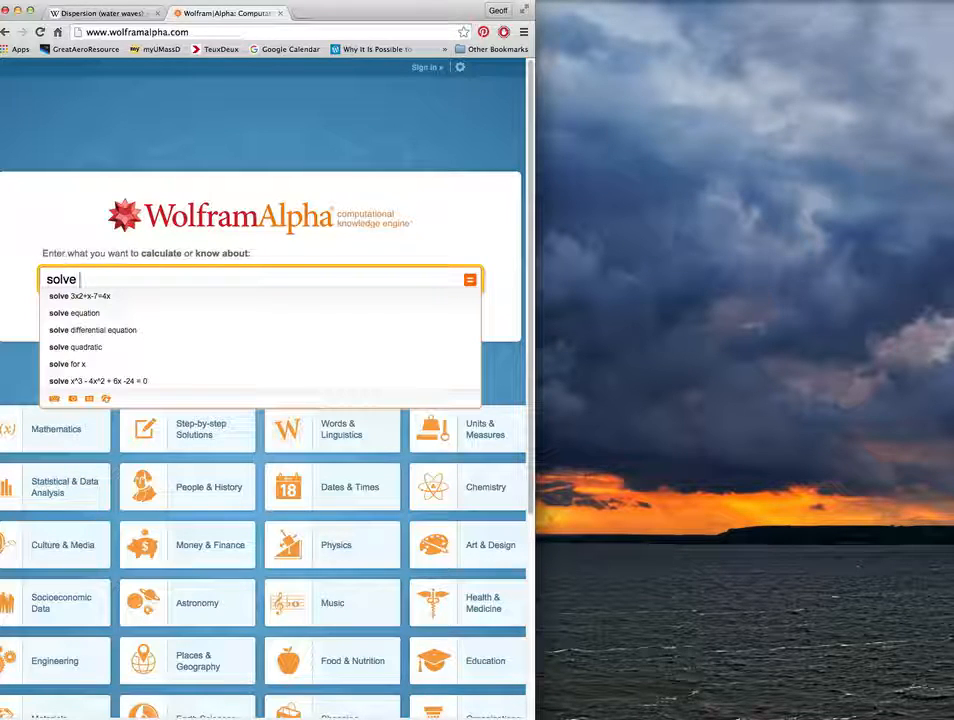
pyautogui.write('2*x - ')
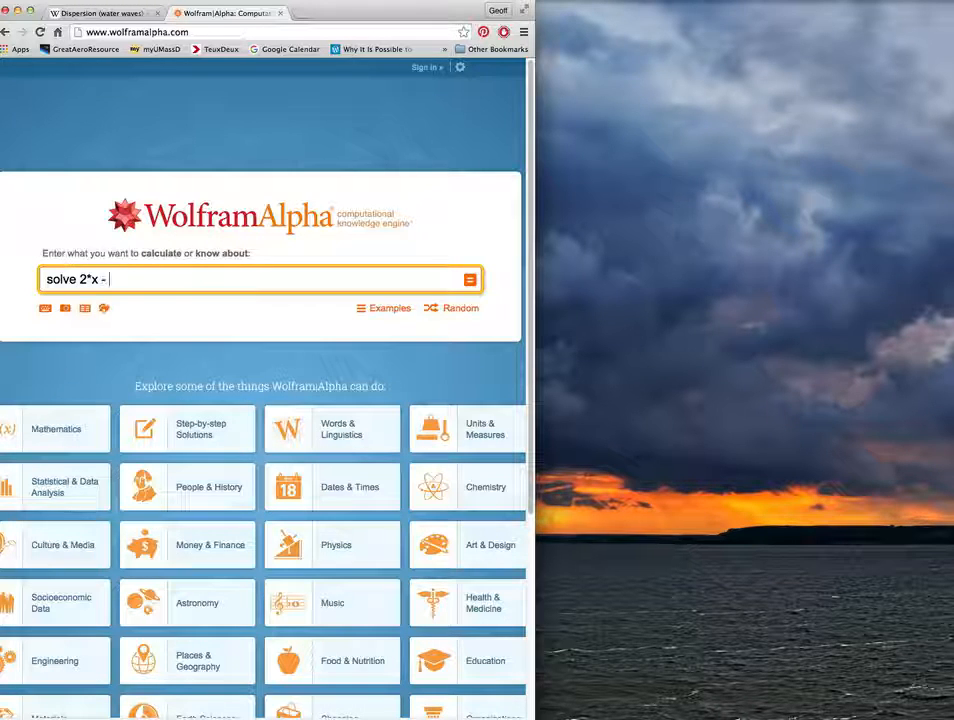
pyautogui.write('2 = 0')
pyautogui.press('Return')
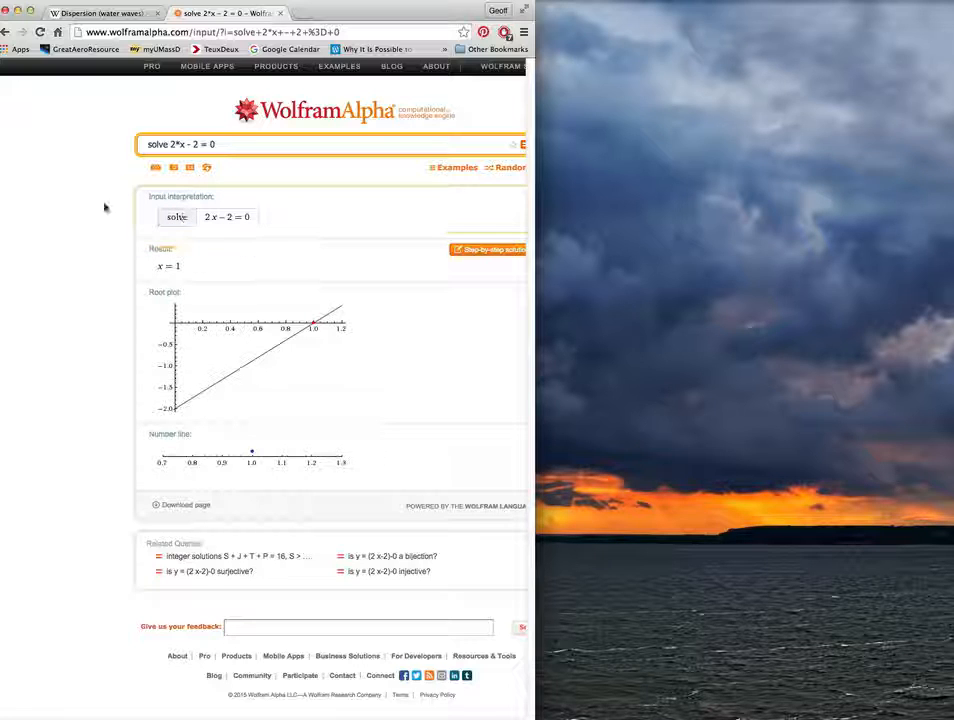
pyautogui.moveTo(341, 12); pyautogui.dragTo(348, 12)
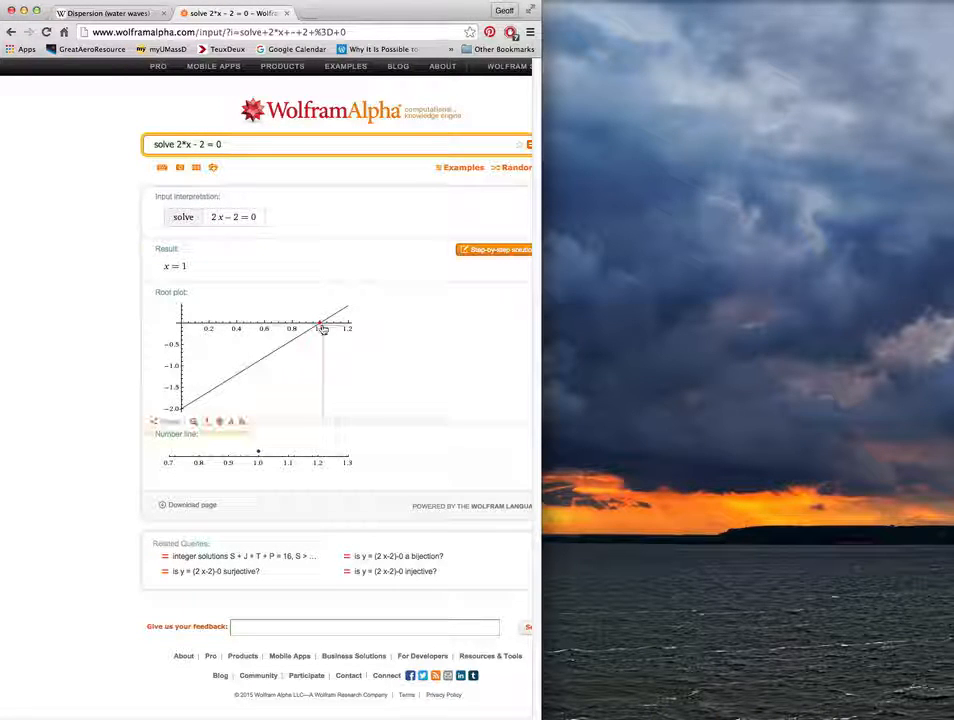
# Step: Replace the equation in the solve query with sin(x) = 0, solve it and examine the root plot
pyautogui.click(179, 145)
pyautogui.click(185, 145)
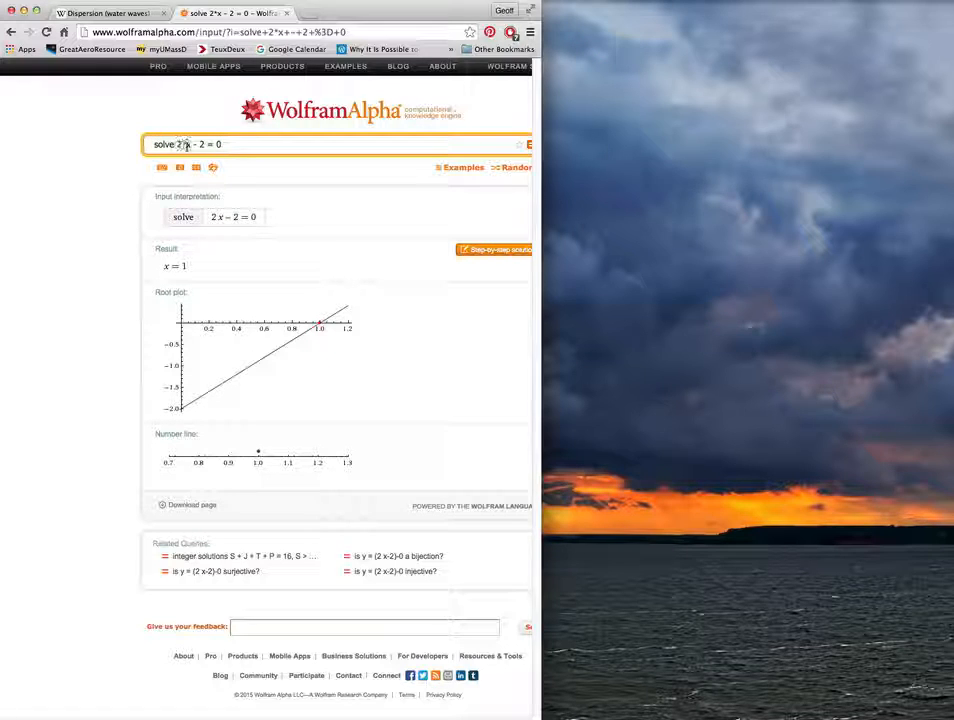
pyautogui.moveTo(178, 145); pyautogui.dragTo(249, 144)
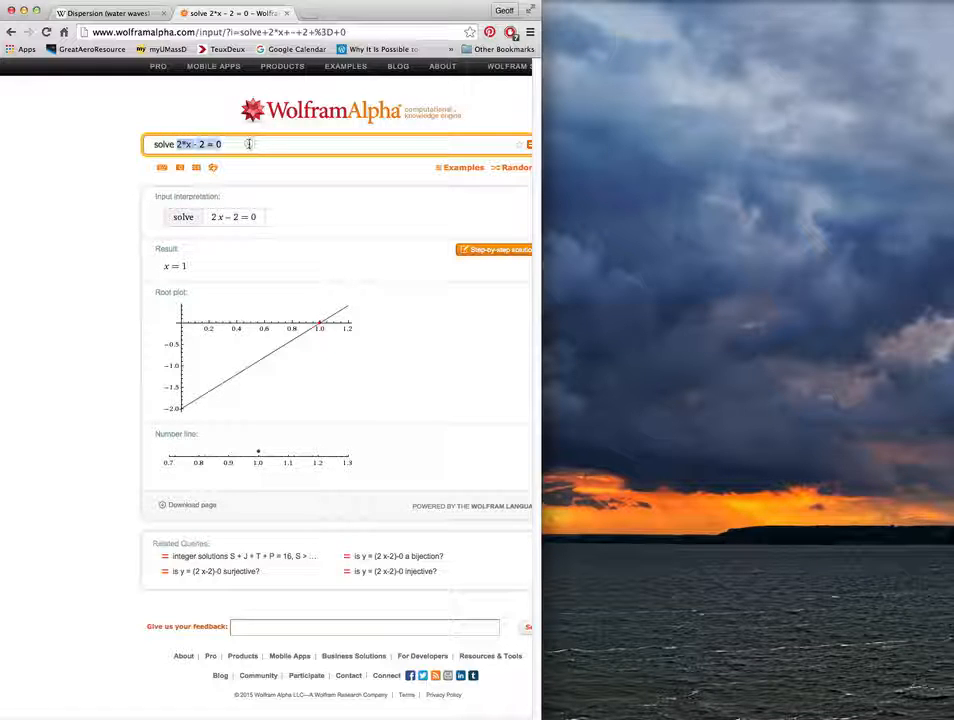
pyautogui.write('sin')
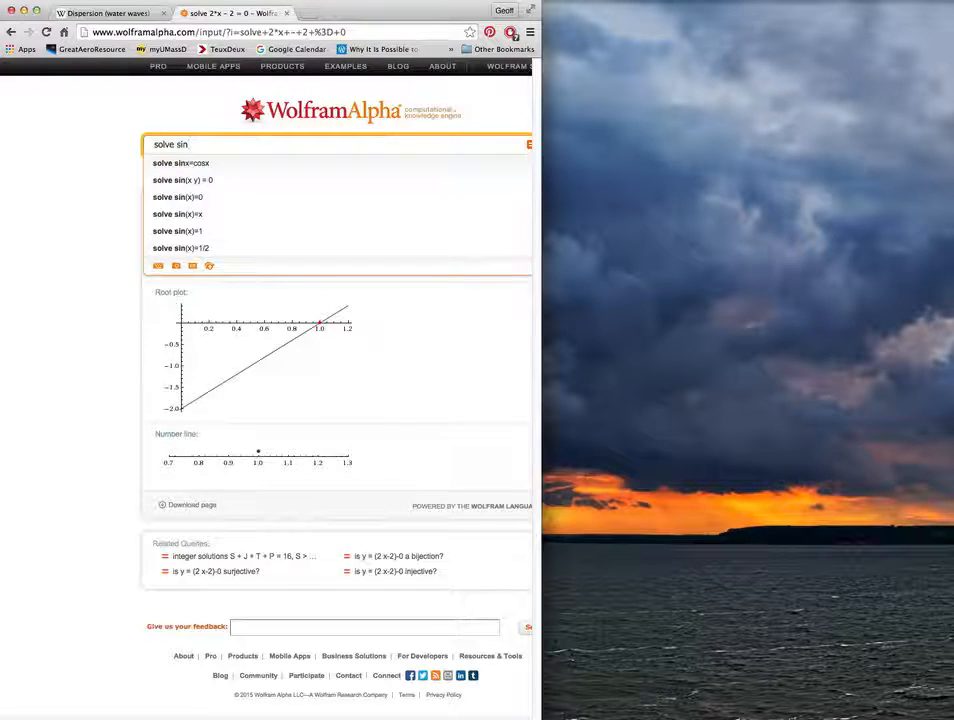
pyautogui.write('(x)')
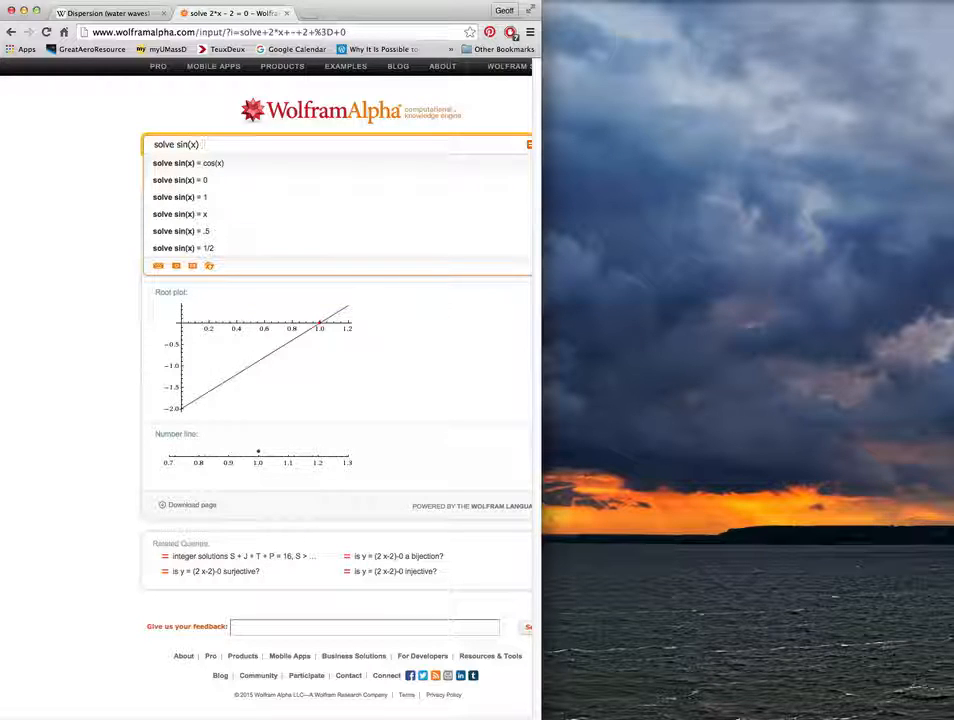
pyautogui.write(' = 0')
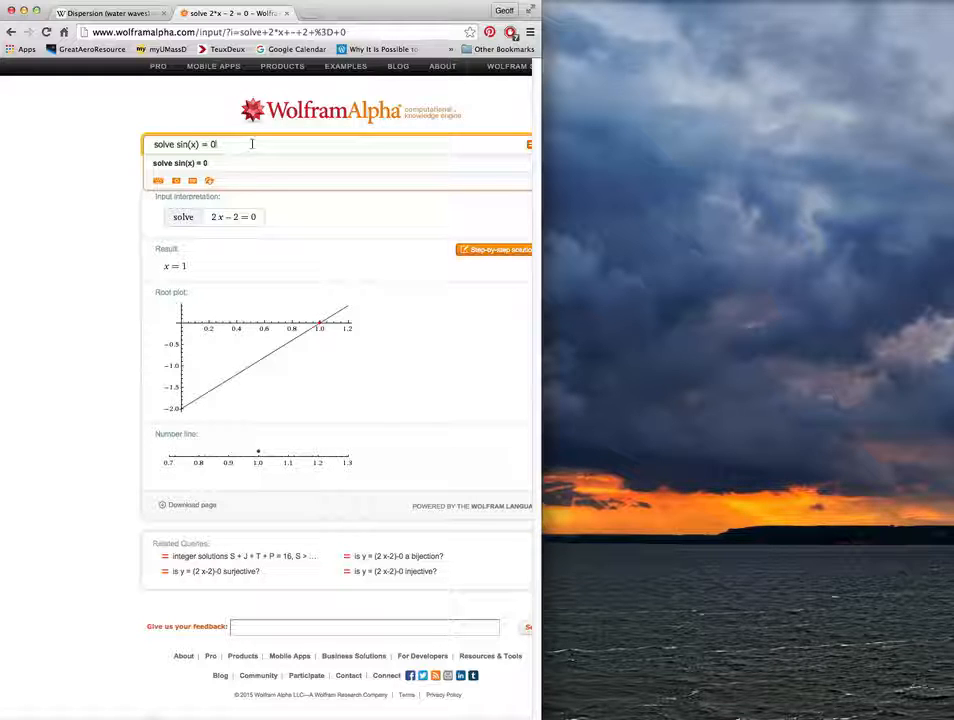
pyautogui.press('Return')
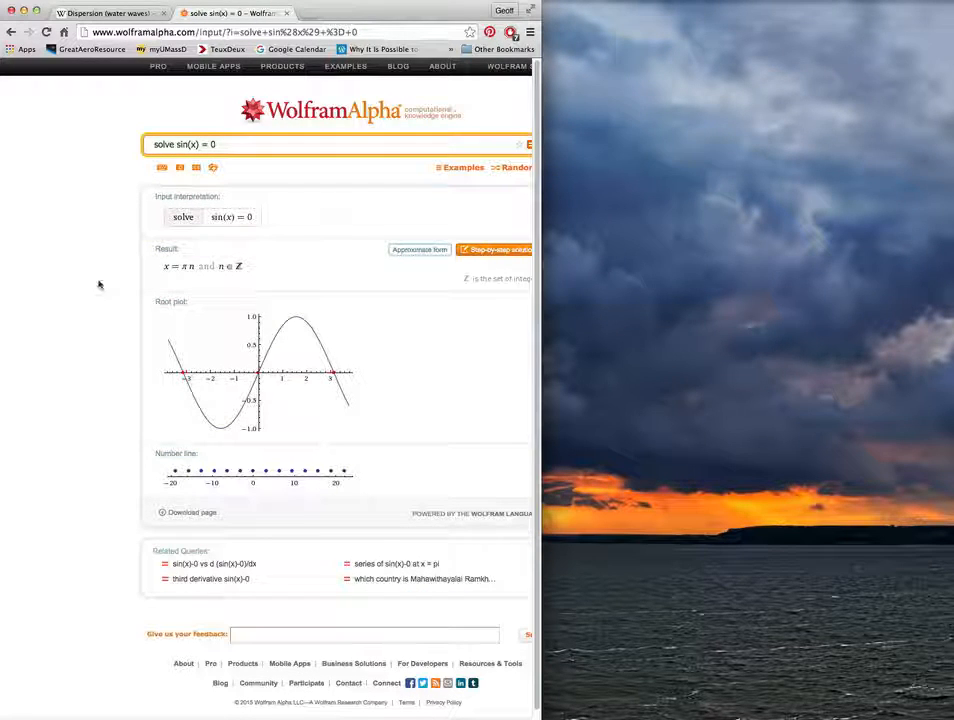
pyautogui.moveTo(249, 372)
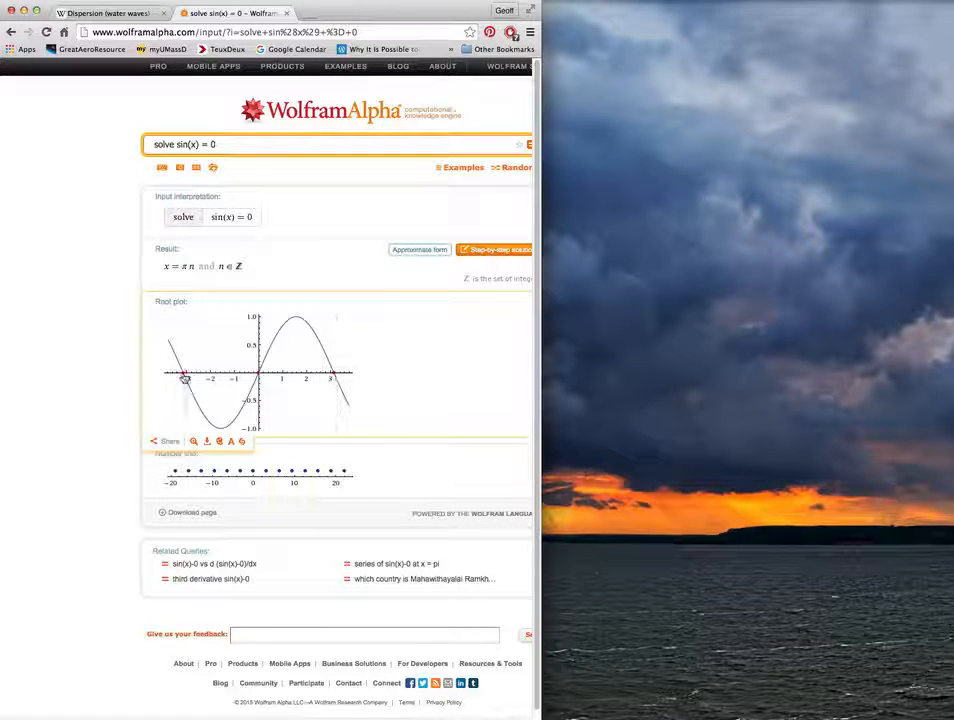
pyautogui.moveTo(170, 276)
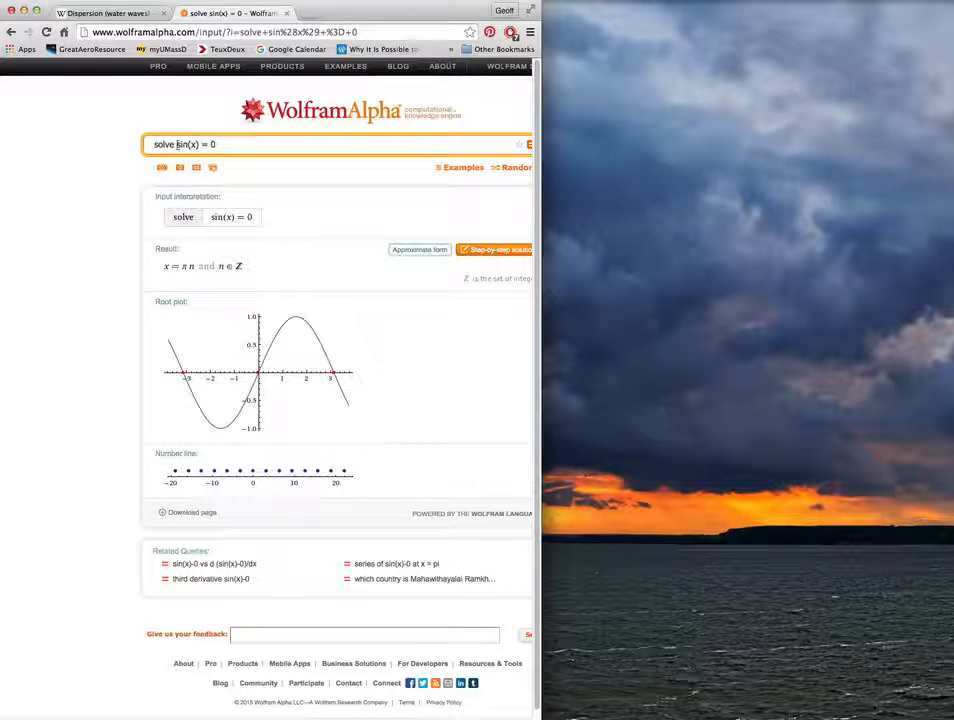
# Step: Replace sin(x) = 0 with the dispersion relation's leading factor (g/(2*pi)), consulting the formula in the Wikipedia article
pyautogui.moveTo(176, 145); pyautogui.dragTo(221, 145)
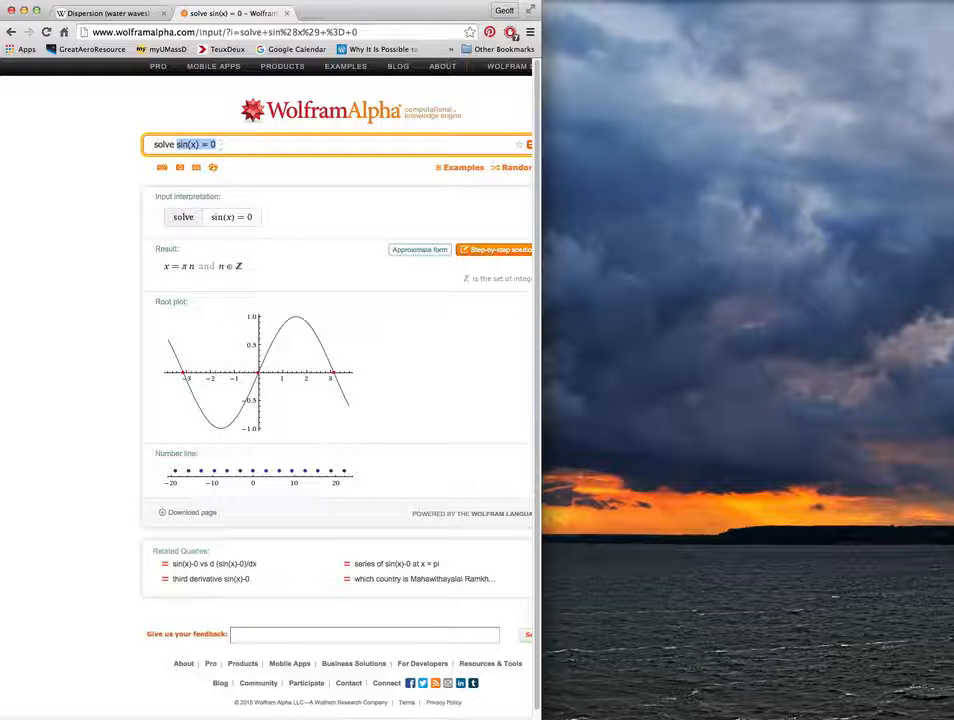
pyautogui.press('BackSpace')
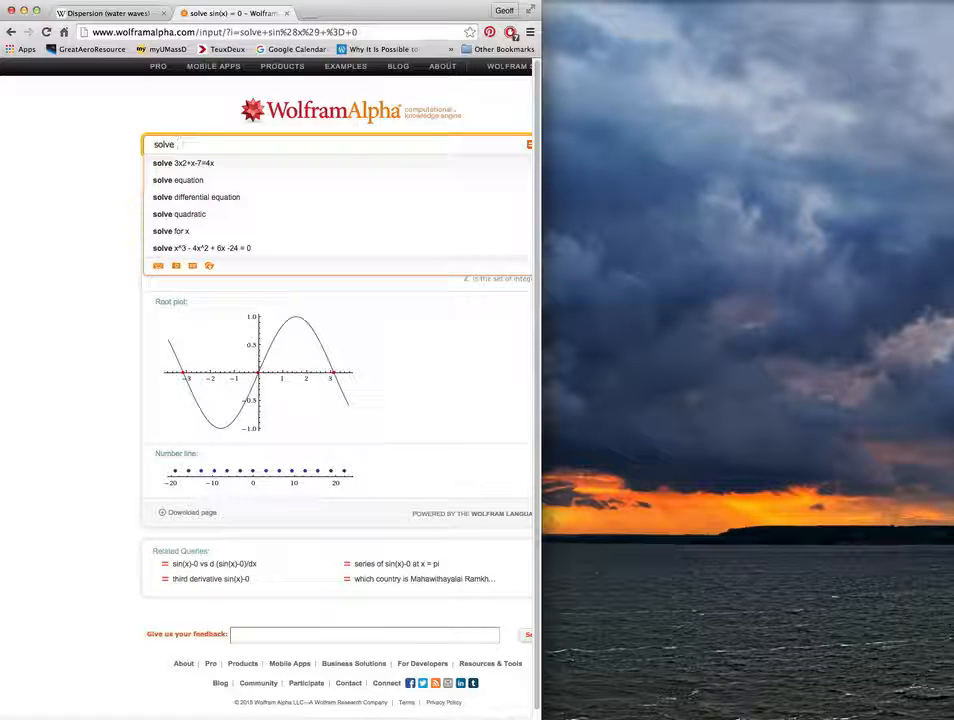
pyautogui.click(134, 15)
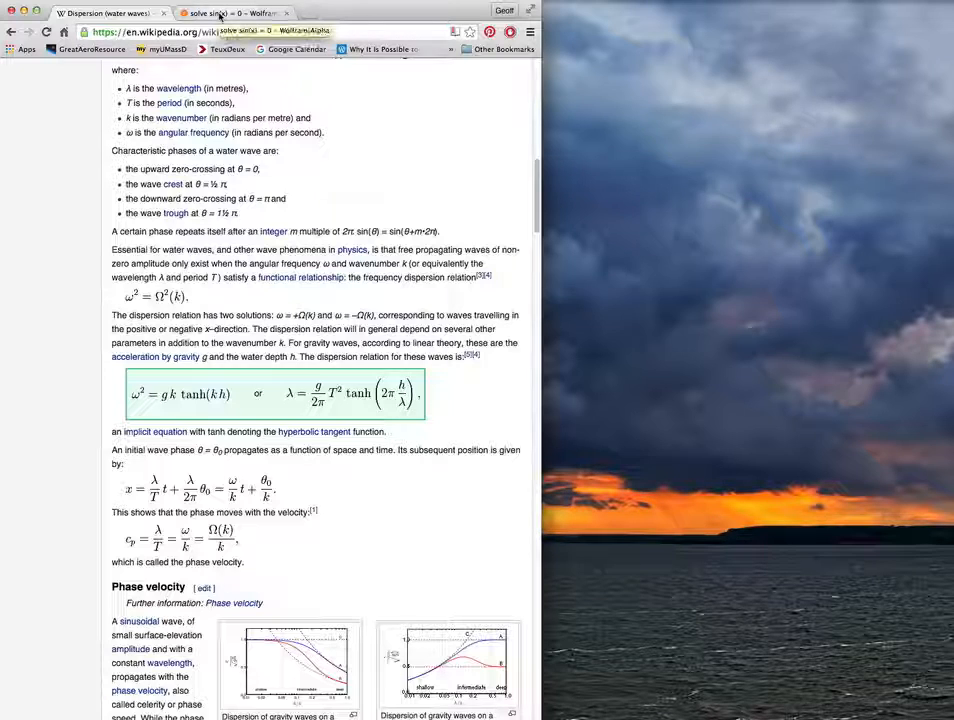
pyautogui.click(220, 15)
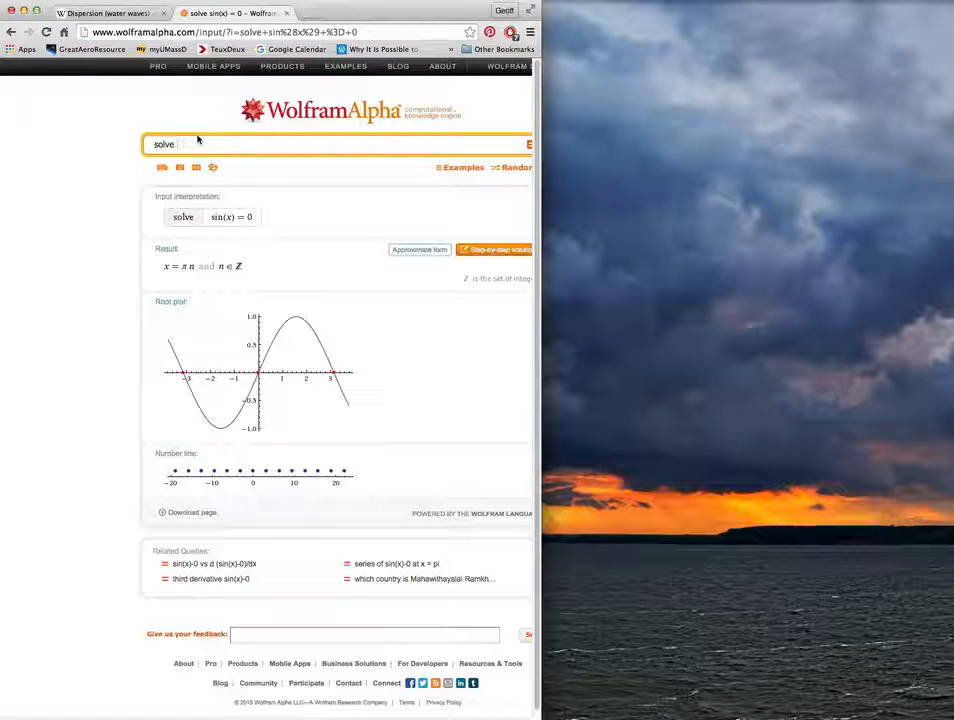
pyautogui.write('(')
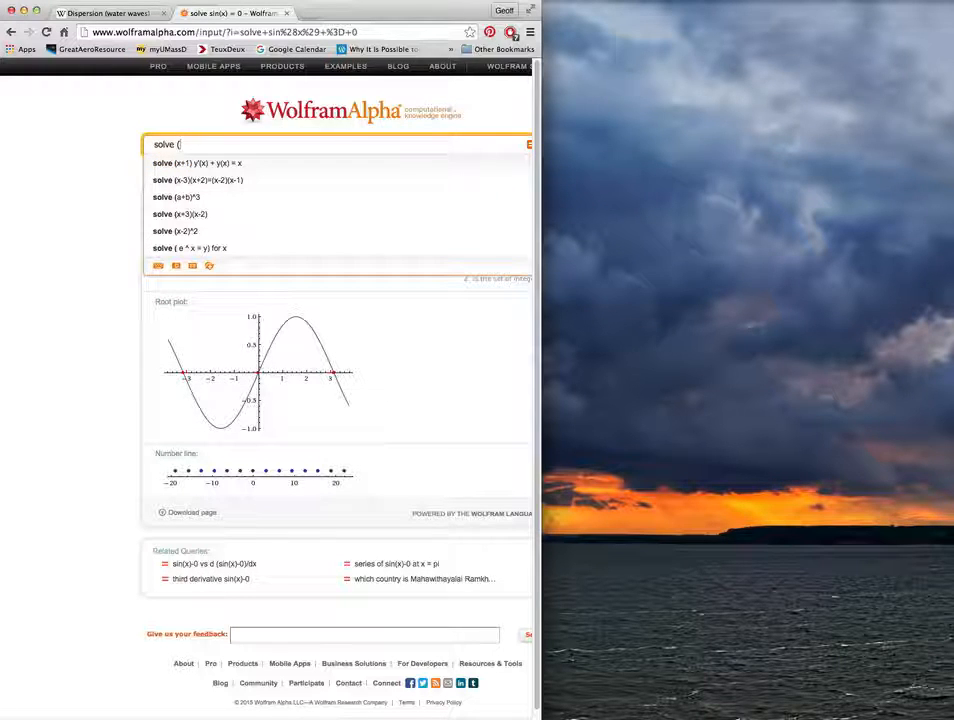
pyautogui.write('g/(2*')
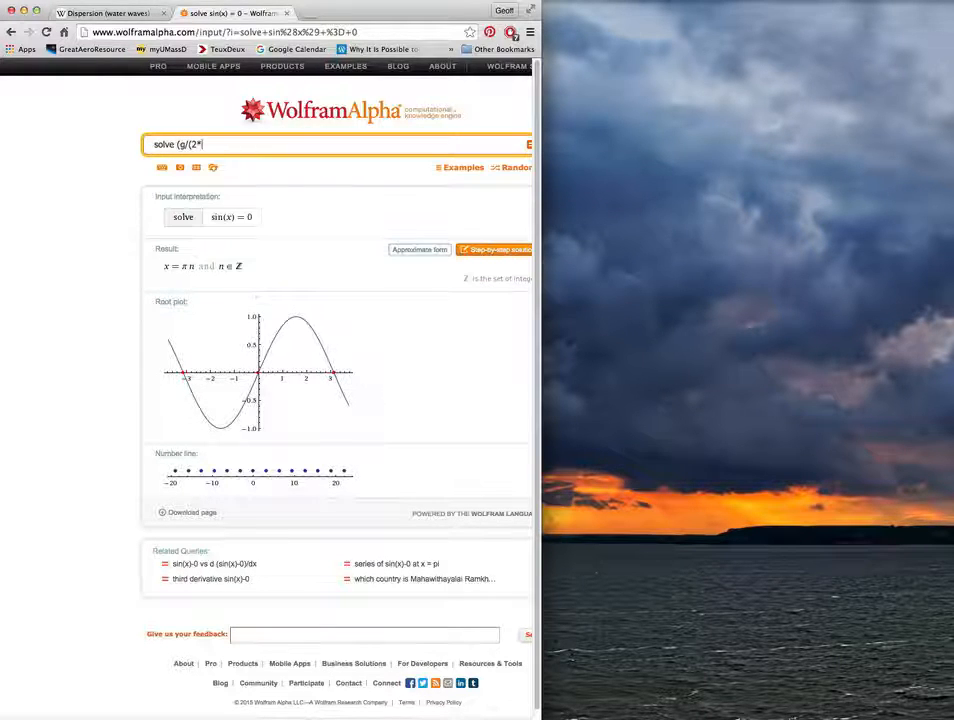
pyautogui.write('pi))')
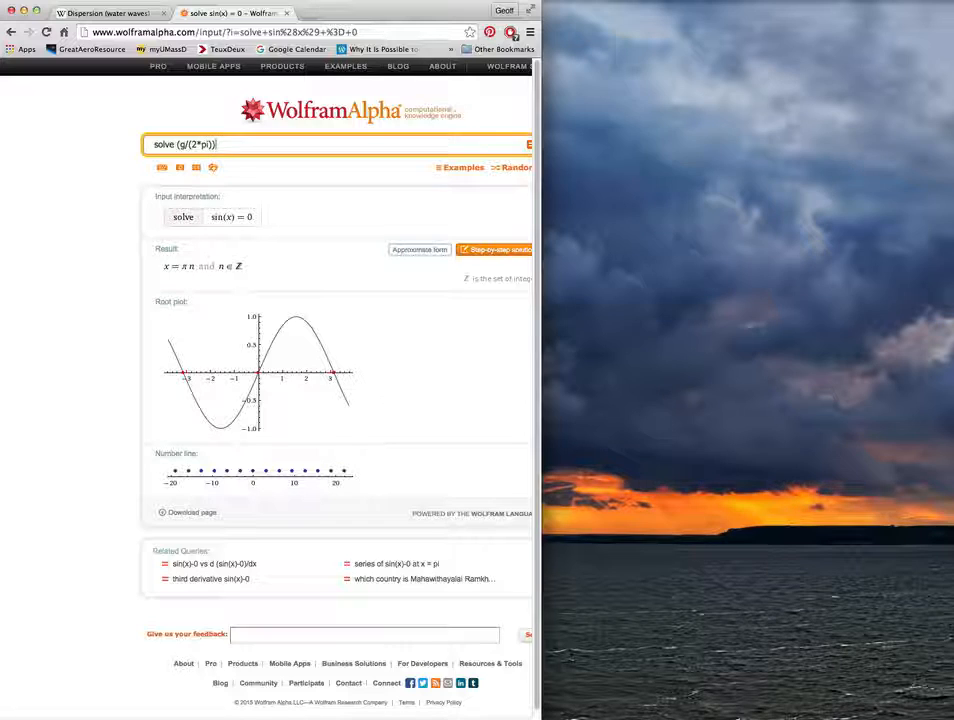
# Step: Substitute 3.14 for pi and 9.81 for g in the query's leading factor
pyautogui.press('Left')
pyautogui.press('Left')
pyautogui.press('BackSpace')
pyautogui.press('BackSpace')
pyautogui.write('3')
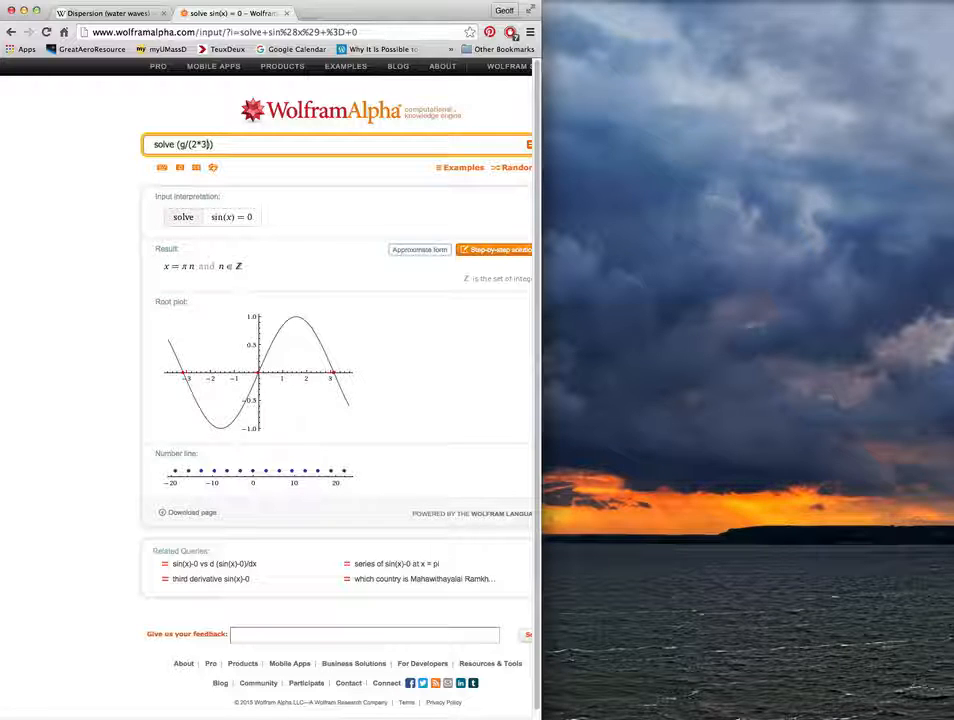
pyautogui.write('.14')
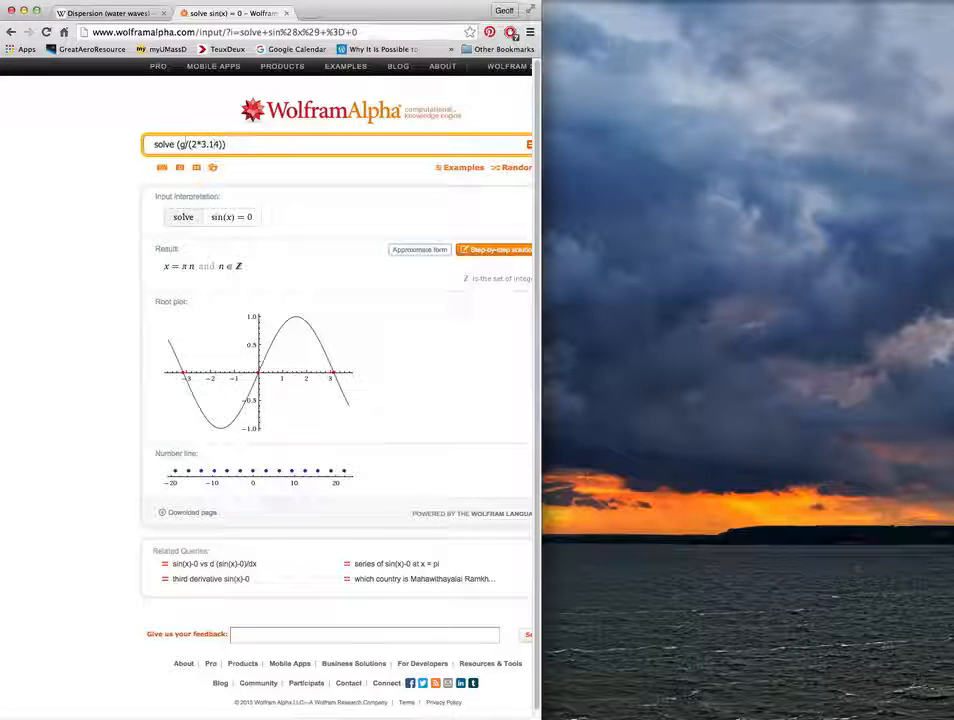
pyautogui.click(195, 144)
pyautogui.press('BackSpace')
pyautogui.press('BackSpace')
pyautogui.write('9.81/')
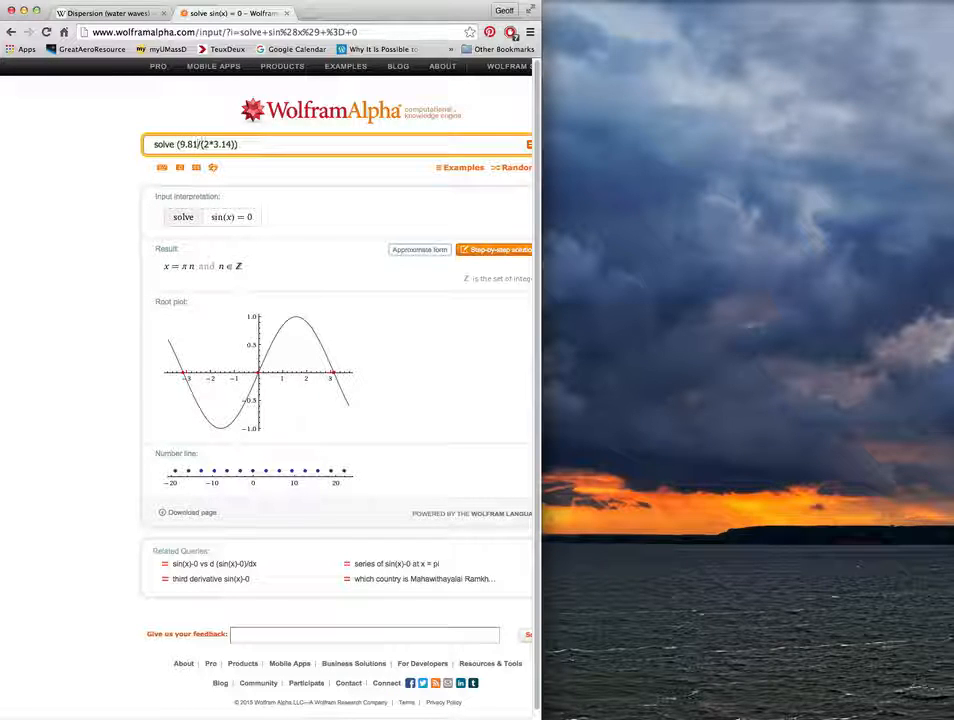
# Step: Append *10*10 to the leading factor as the squared wave period
pyautogui.press('Right')
pyautogui.press('Right')
pyautogui.press('Right')
pyautogui.press('Right')
pyautogui.press('Right')
pyautogui.press('Right')
pyautogui.press('Right')
pyautogui.press('Right')
pyautogui.press('Right')
pyautogui.write('*')
pyautogui.write('10*190')
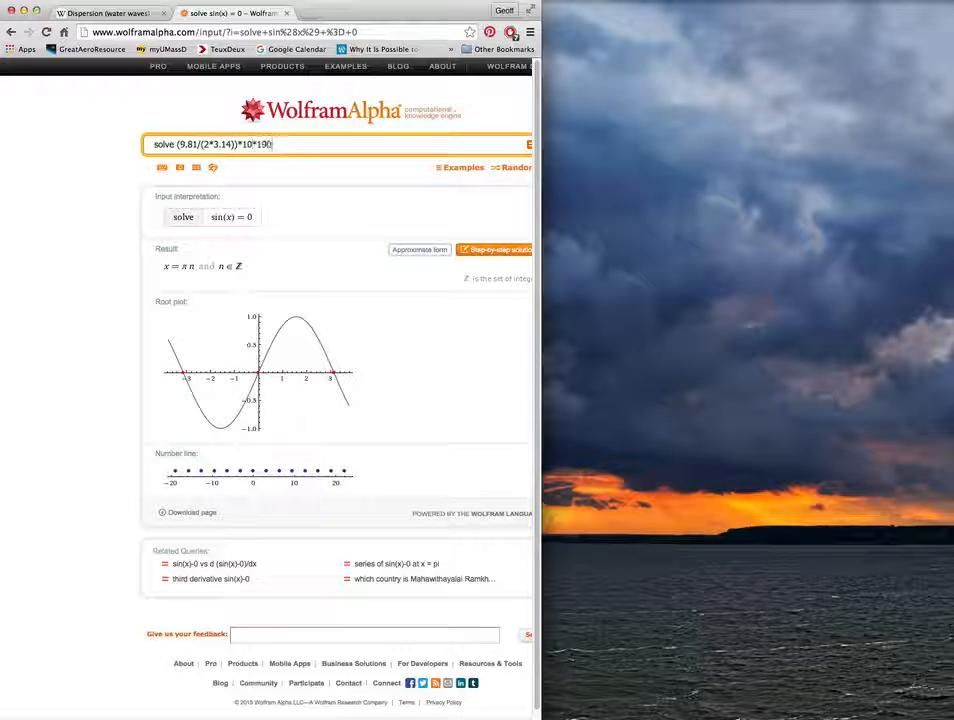
pyautogui.click(267, 144)
pyautogui.press('BackSpace')
# Step: Recheck the dispersion formula on Wikipedia and complete the query with *tanh(2*3.14*1000/lambda) - lambda = 0
pyautogui.click(91, 12)
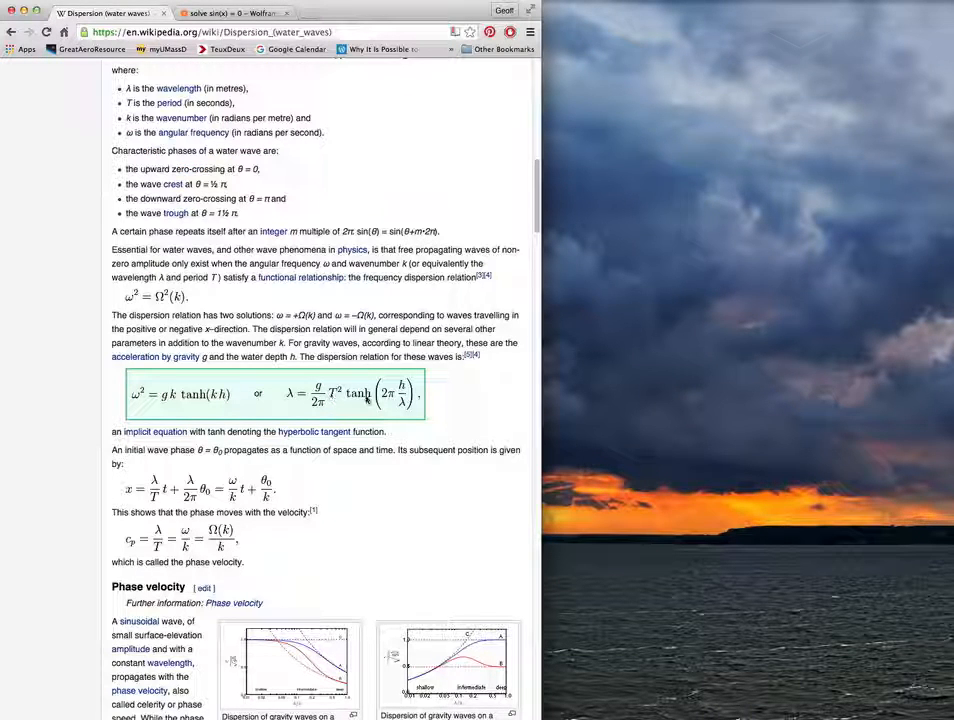
pyautogui.click(213, 12)
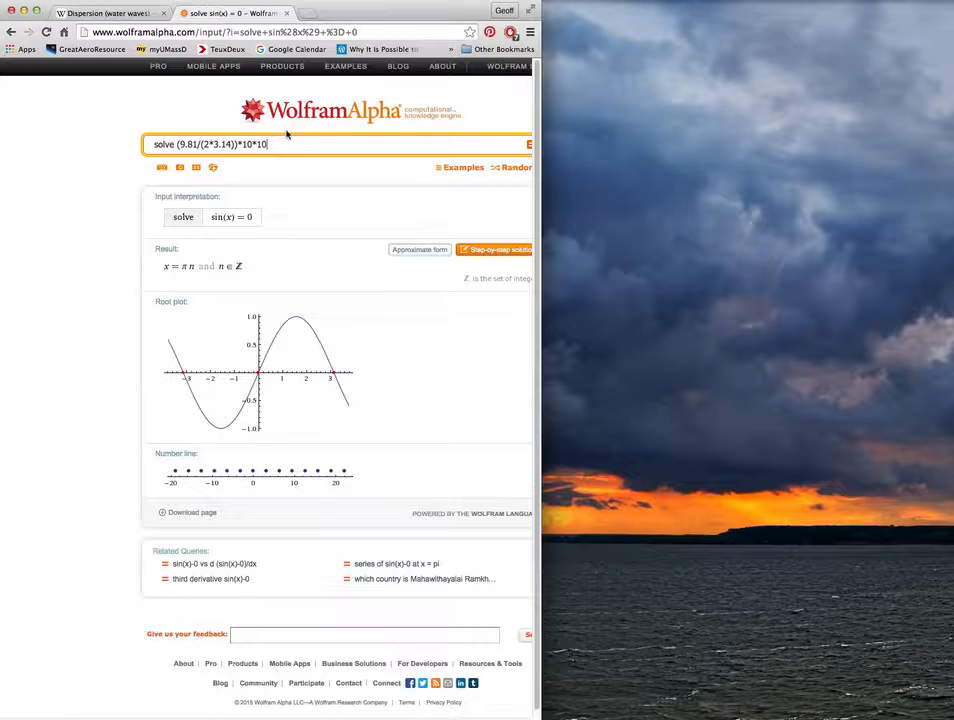
pyautogui.write('*tanh(')
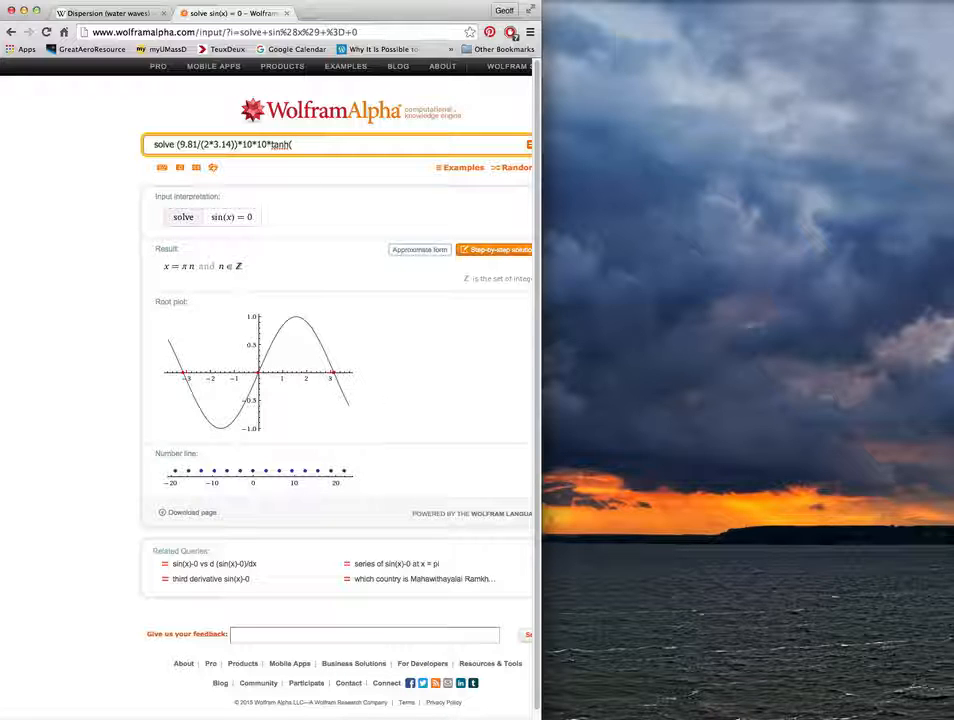
pyautogui.write('2*3.14*1000/')
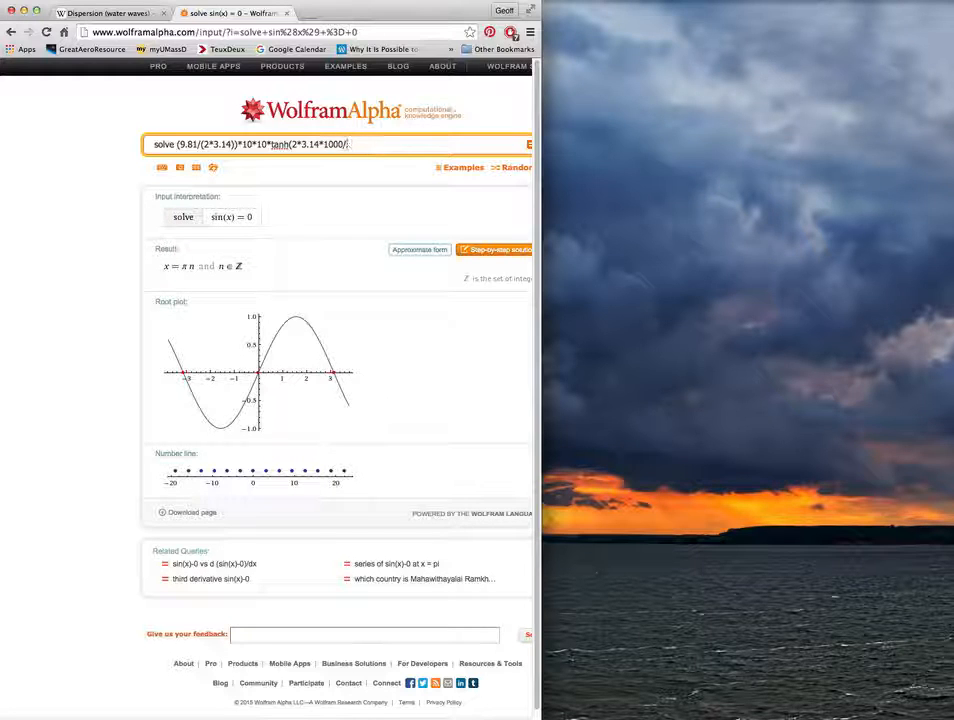
pyautogui.write('lambda)')
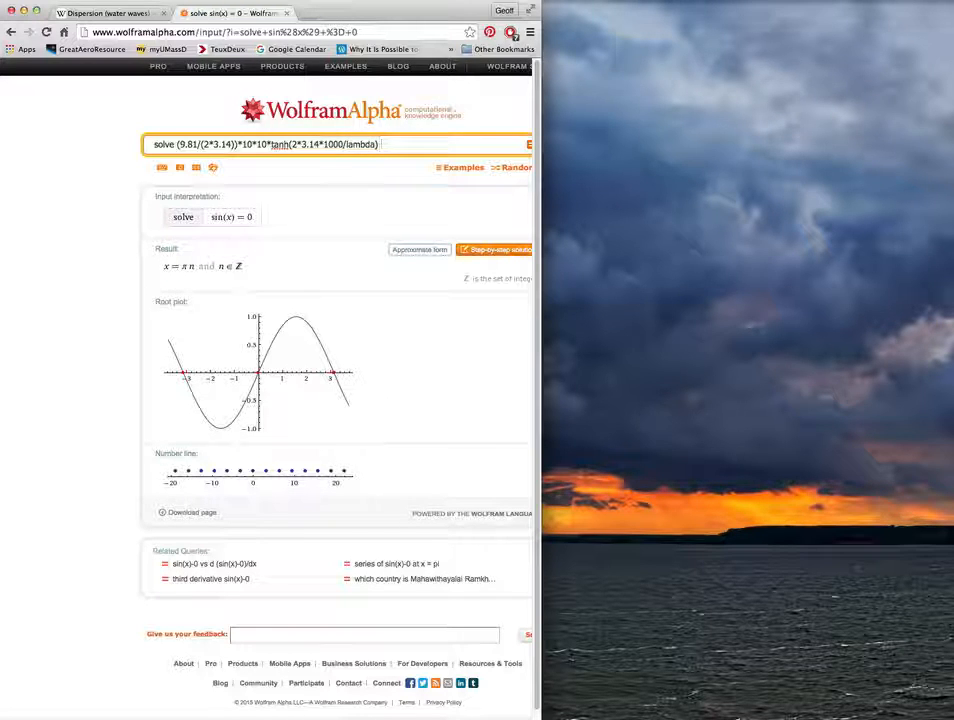
pyautogui.write(' - lambd')
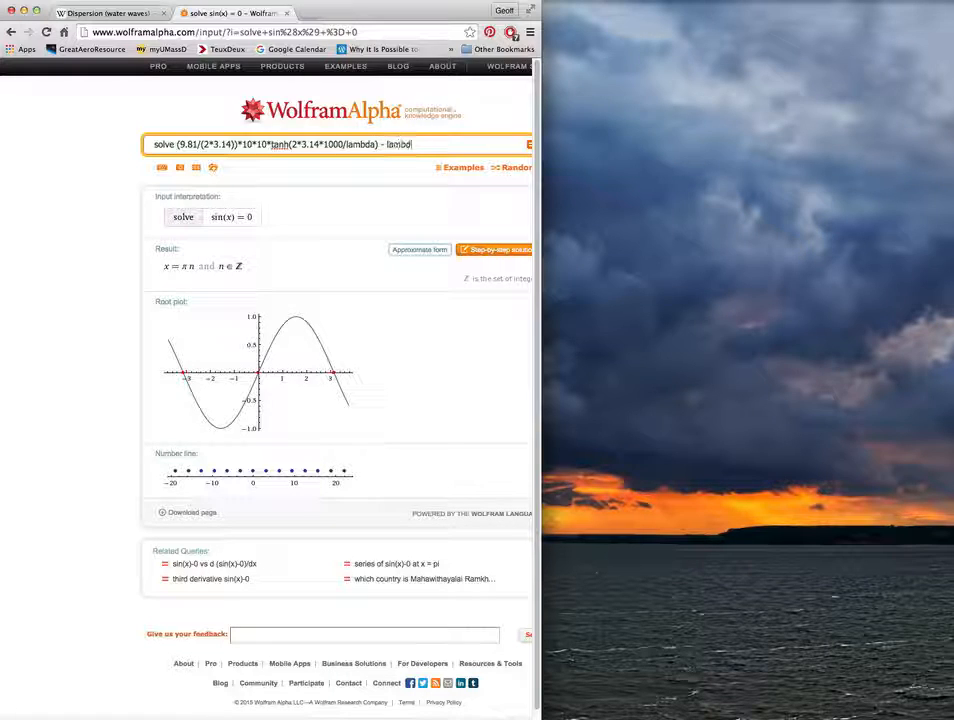
pyautogui.write('a = 0')
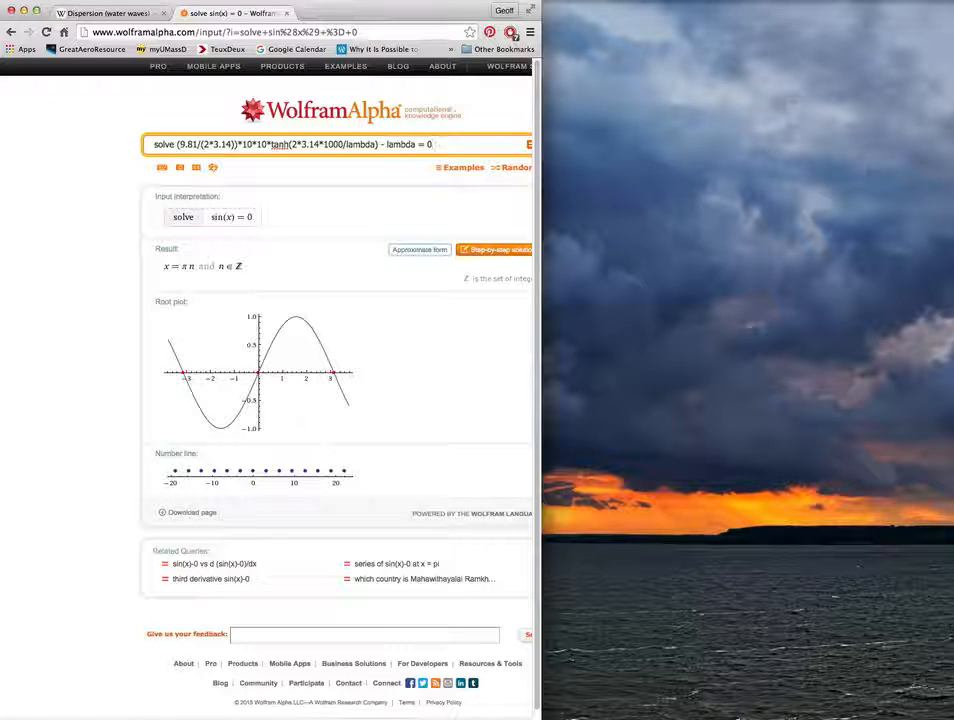
# Step: Run the completed dispersion query after checking it against the Wikipedia formula, and widen the browser window to fit the results
pyautogui.click(105, 13)
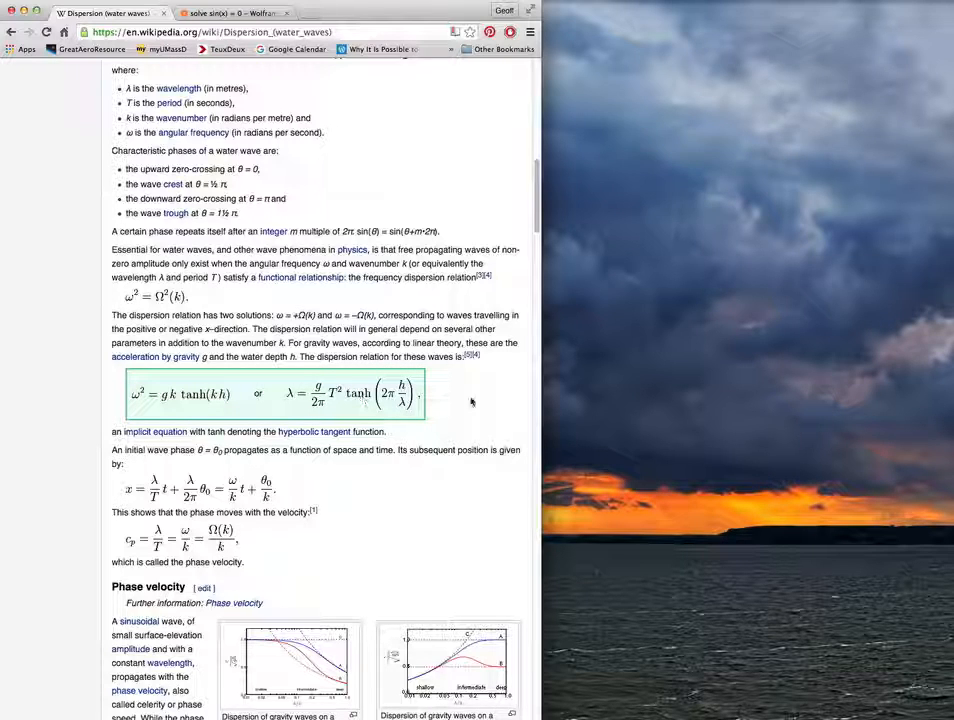
pyautogui.click(213, 13)
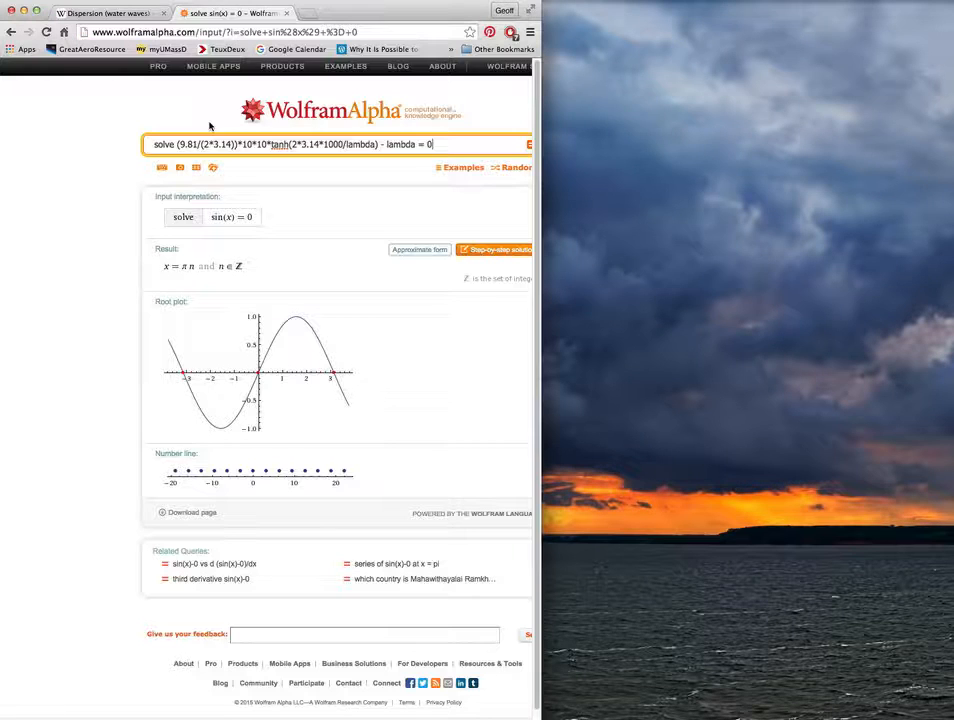
pyautogui.click(437, 144)
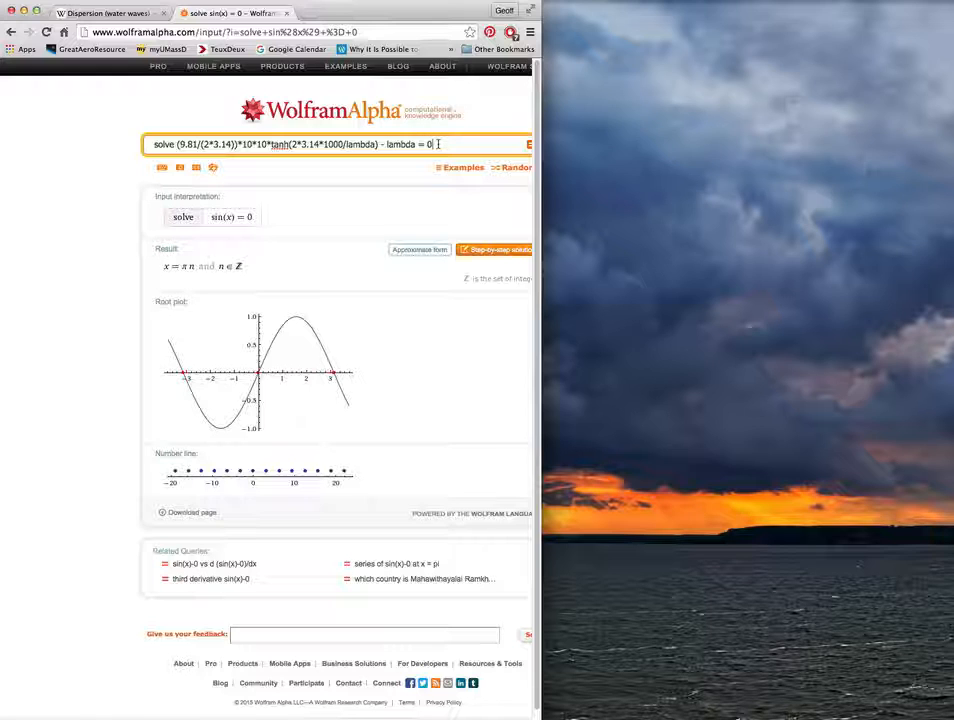
pyautogui.press('Return')
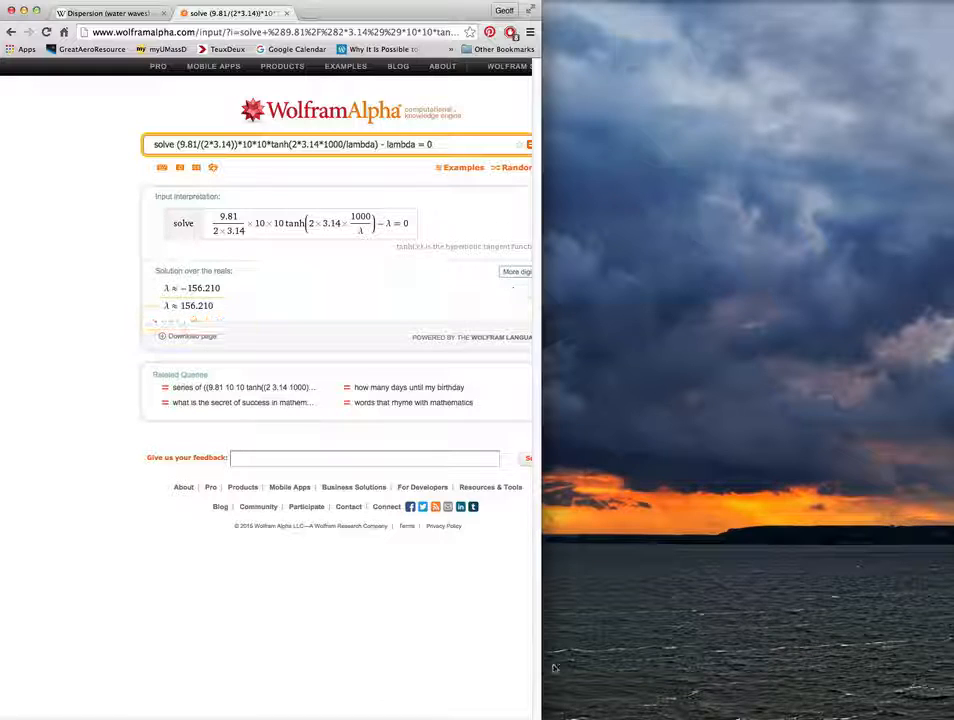
pyautogui.moveTo(541, 672); pyautogui.dragTo(614, 680)
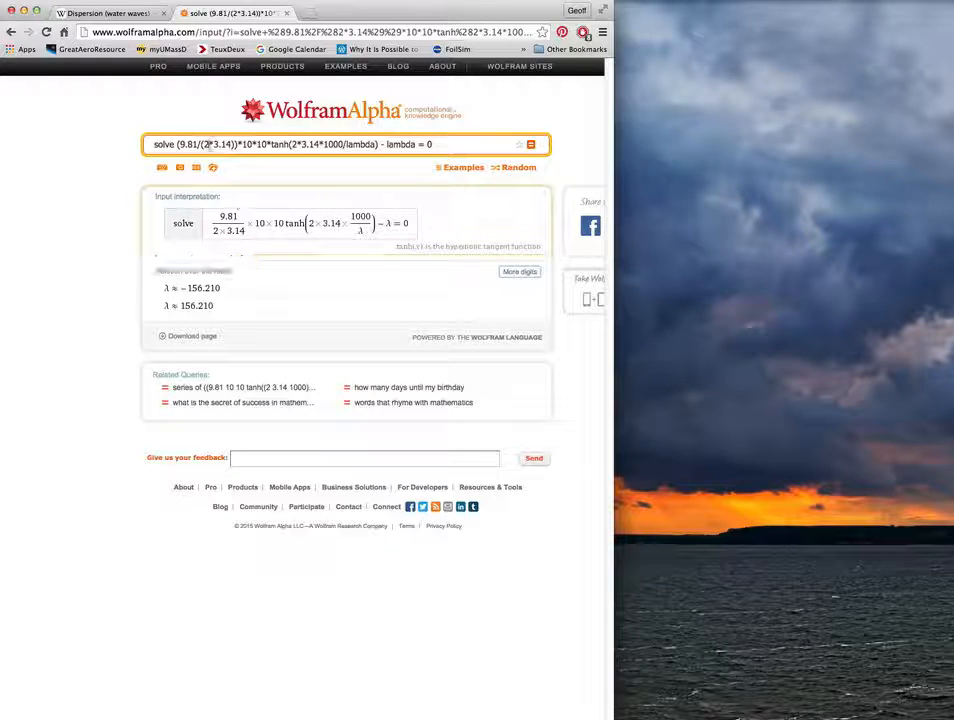
# Step: Open a Terminal window beside the browser and note the positive wavelength solution, 156.21, at its prompt
pyautogui.moveTo(206, 144); pyautogui.dragTo(234, 144)
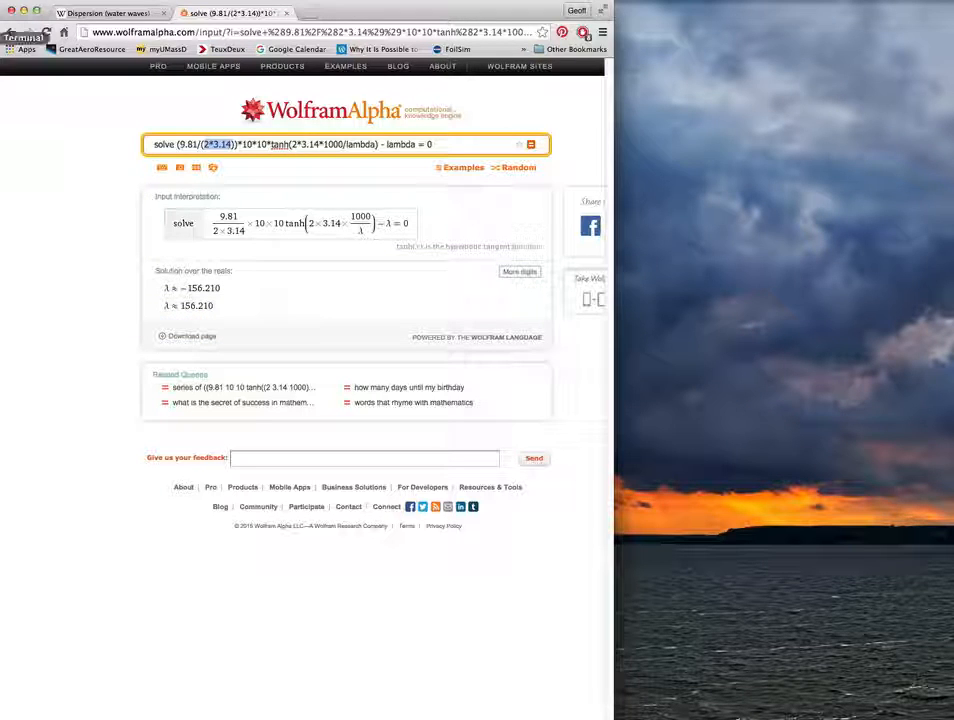
pyautogui.click(0, 38)
pyautogui.moveTo(132, 361); pyautogui.dragTo(753, 216)
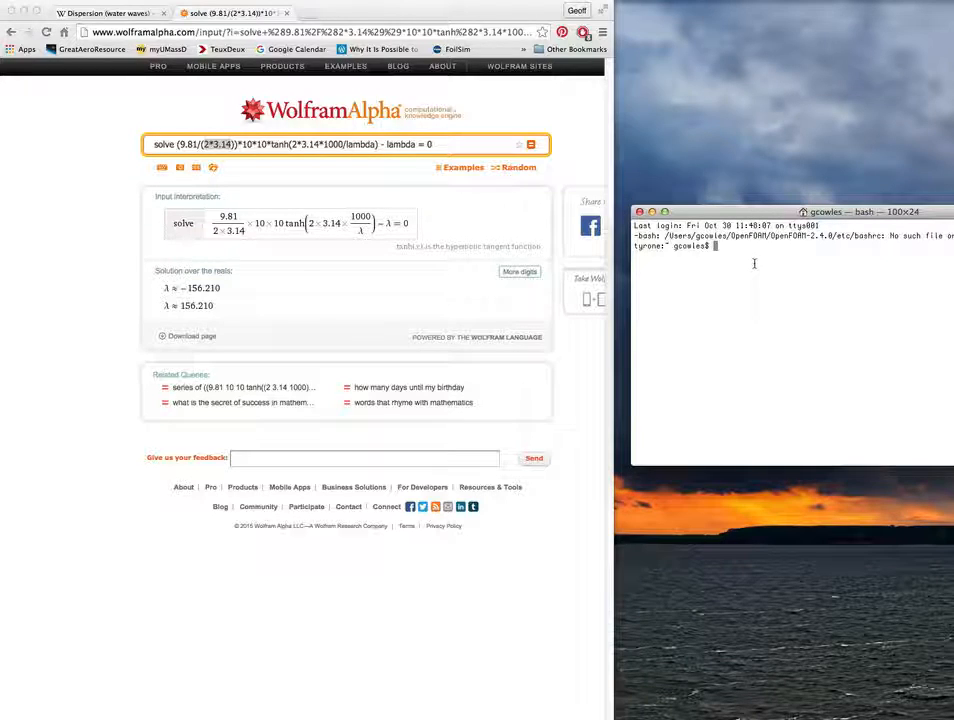
pyautogui.write('156.21')
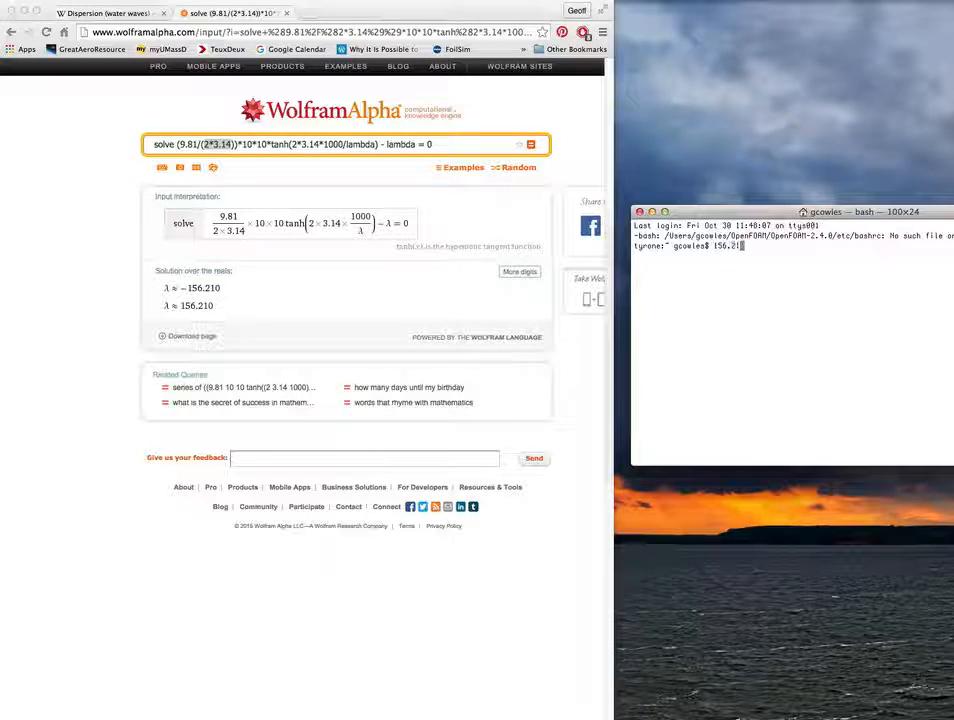
# Step: Return to the browser and remove the *tanh(2*3.14*1000/lambda) factor from the Wolfram|Alpha query, leaving *10*10 - lambda = 0
pyautogui.click(89, 292)
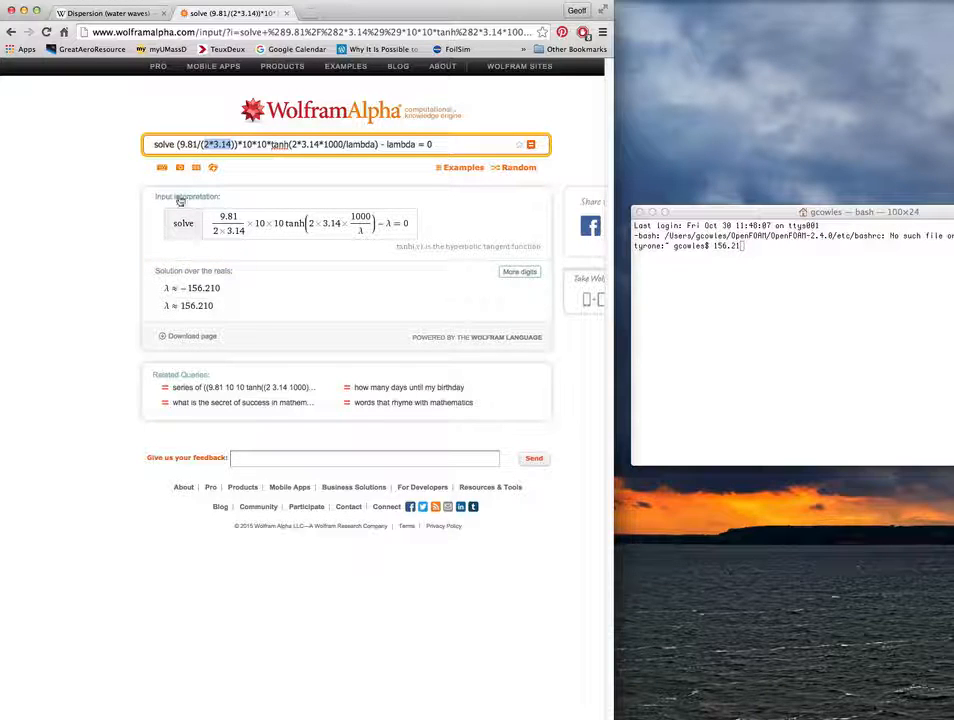
pyautogui.doubleClick(338, 144)
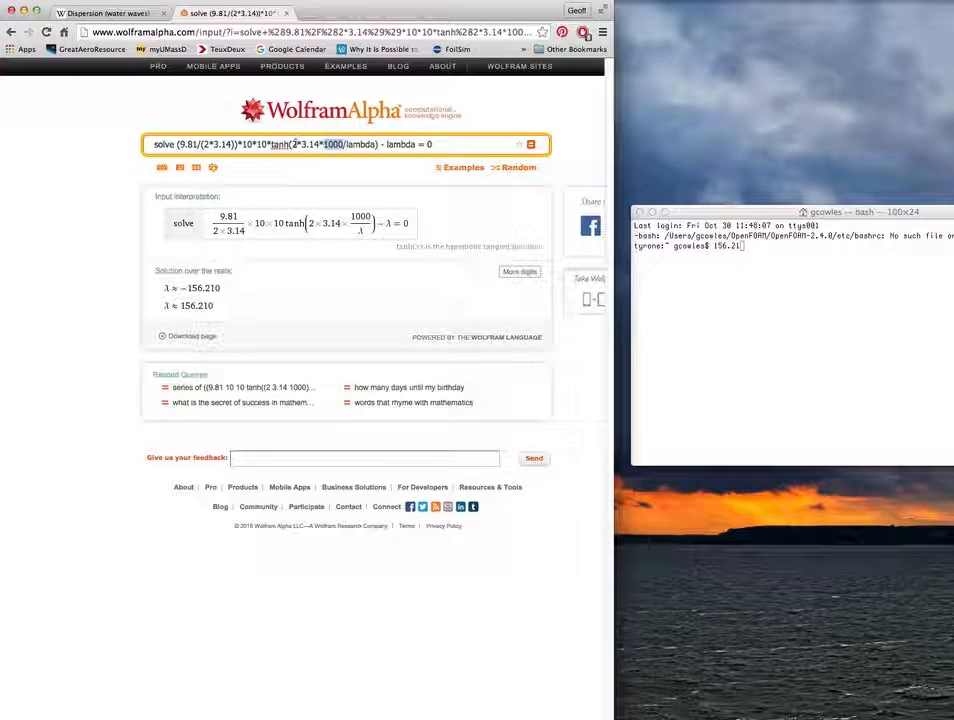
pyautogui.doubleClick(282, 144)
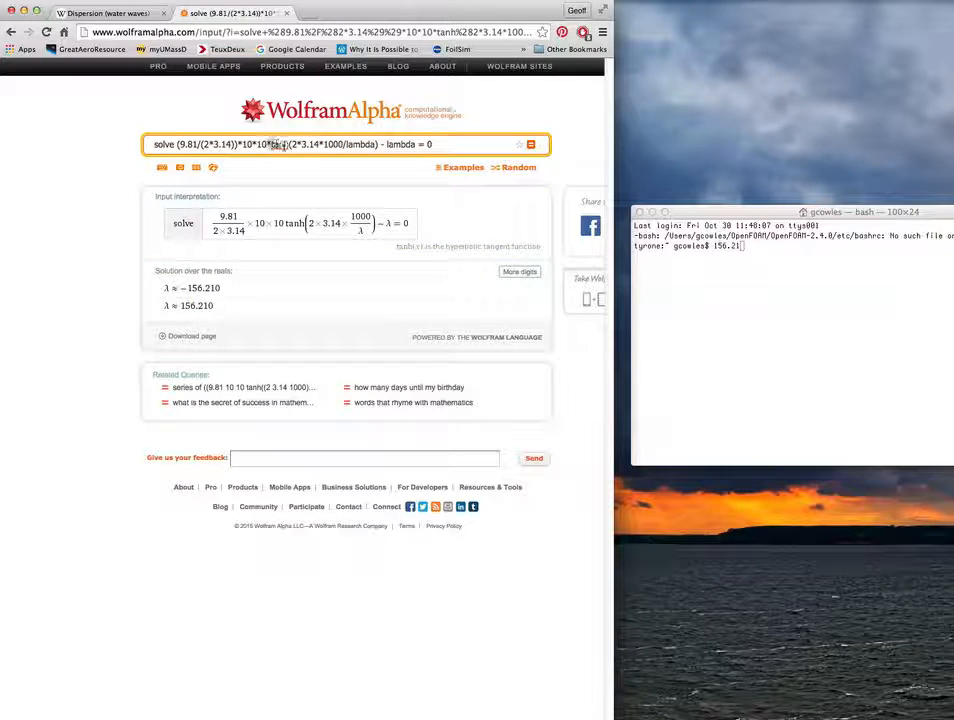
pyautogui.moveTo(282, 144); pyautogui.dragTo(378, 144)
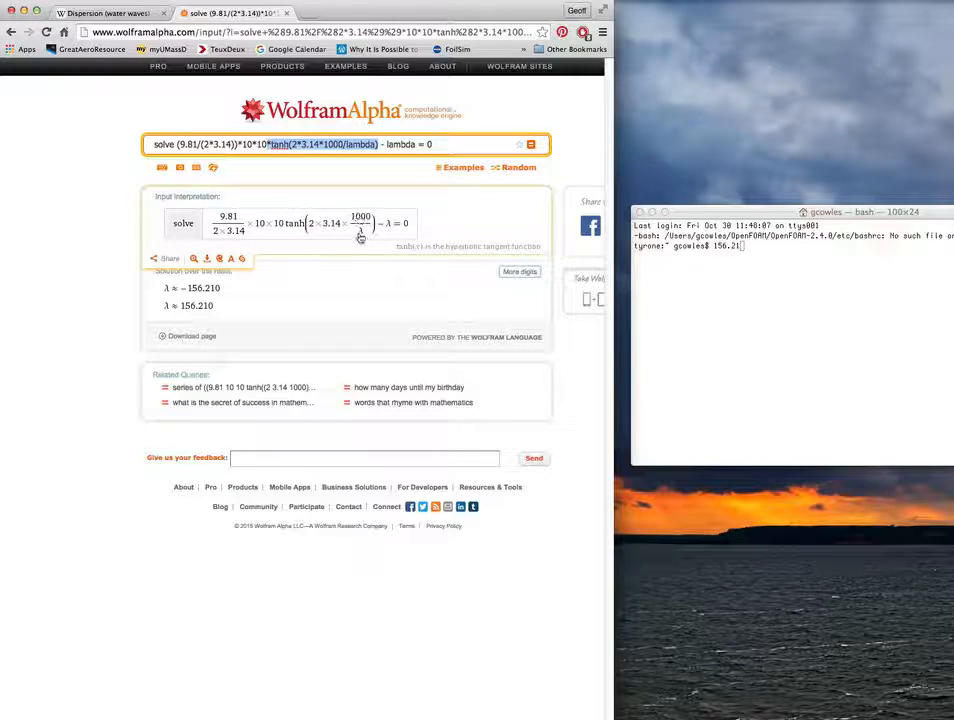
pyautogui.click(341, 144)
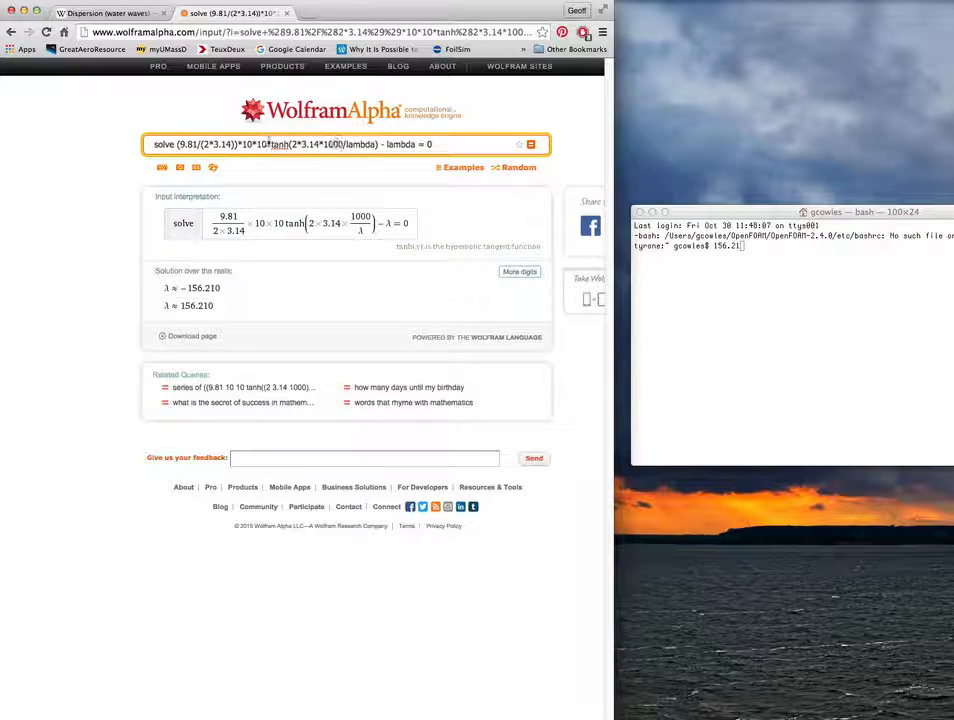
pyautogui.moveTo(268, 144); pyautogui.dragTo(380, 145)
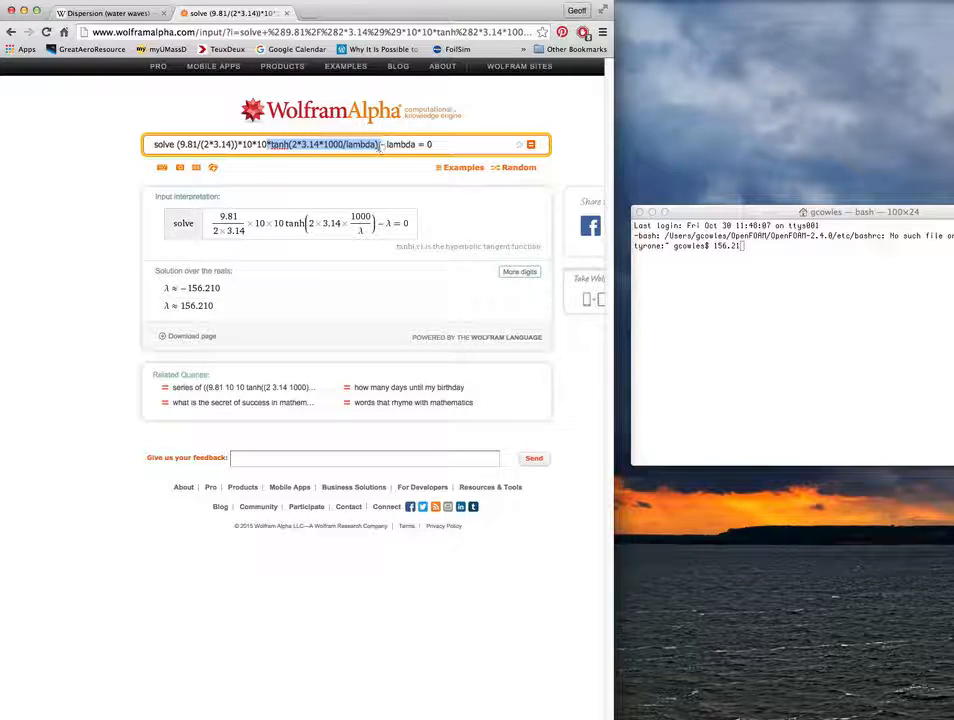
pyautogui.press('BackSpace')
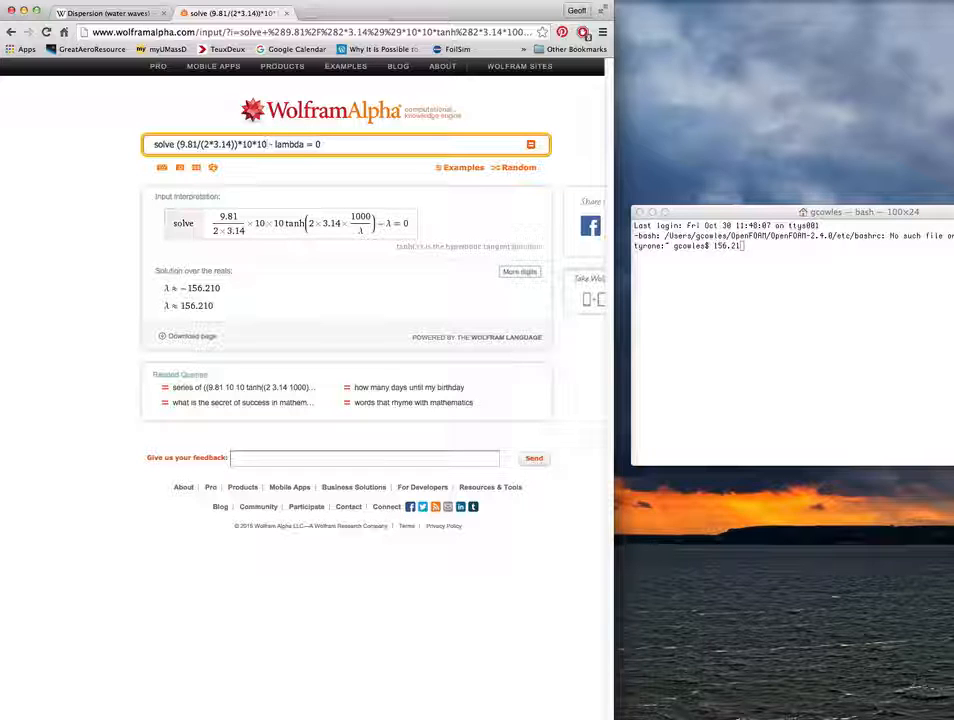
# Step: Solve the shortened equation in approximate form and note its result, 156.21, in Terminal after the first value
pyautogui.press('Return')
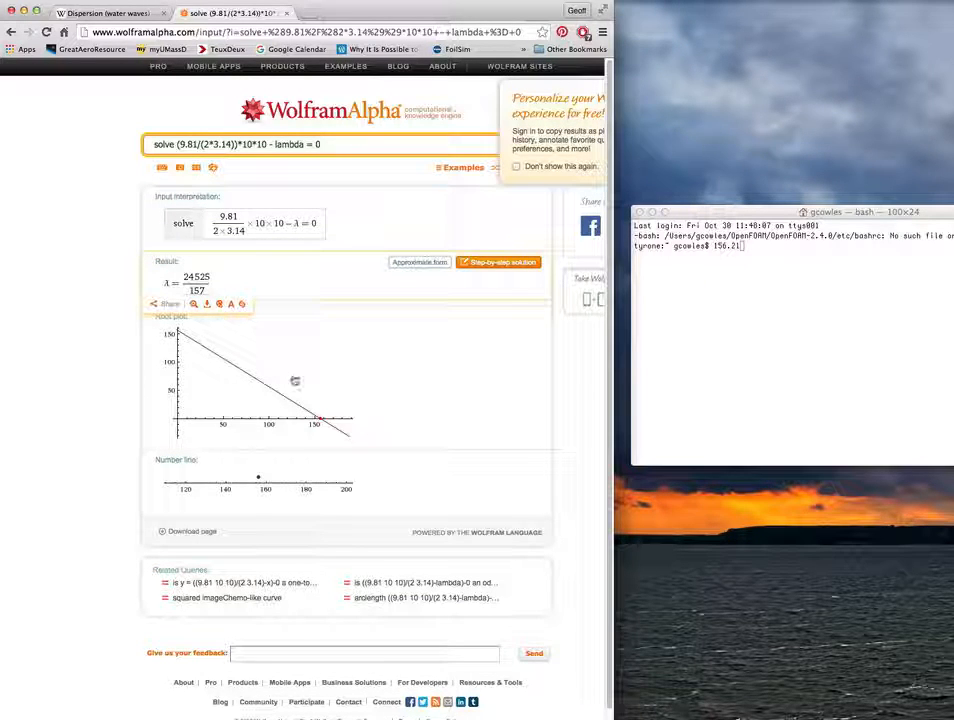
pyautogui.click(420, 262)
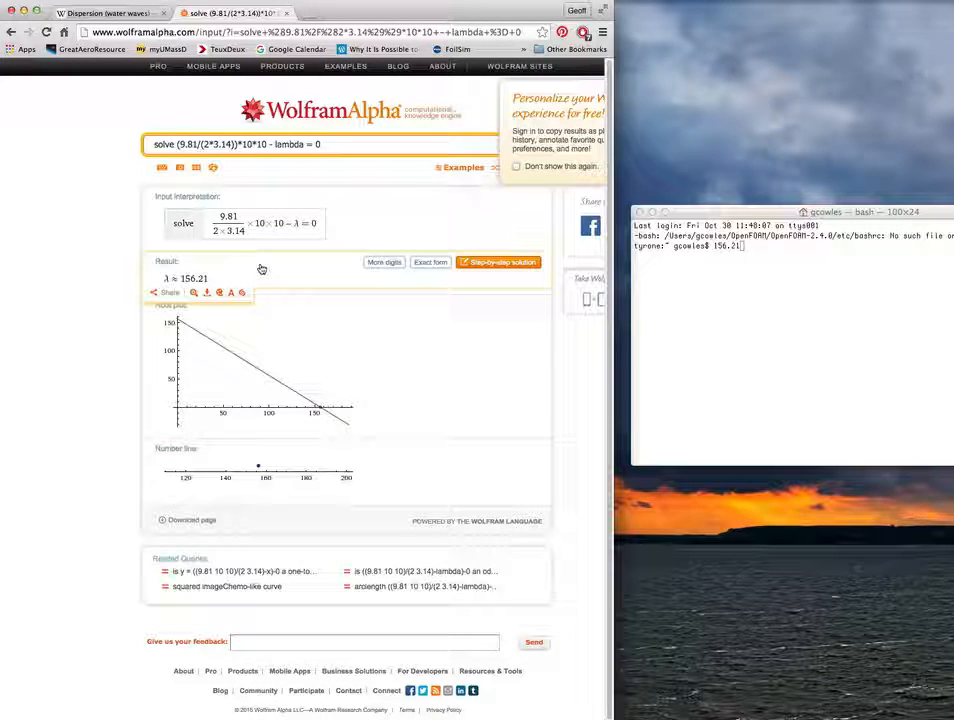
pyautogui.click(732, 292)
pyautogui.write('156.21')
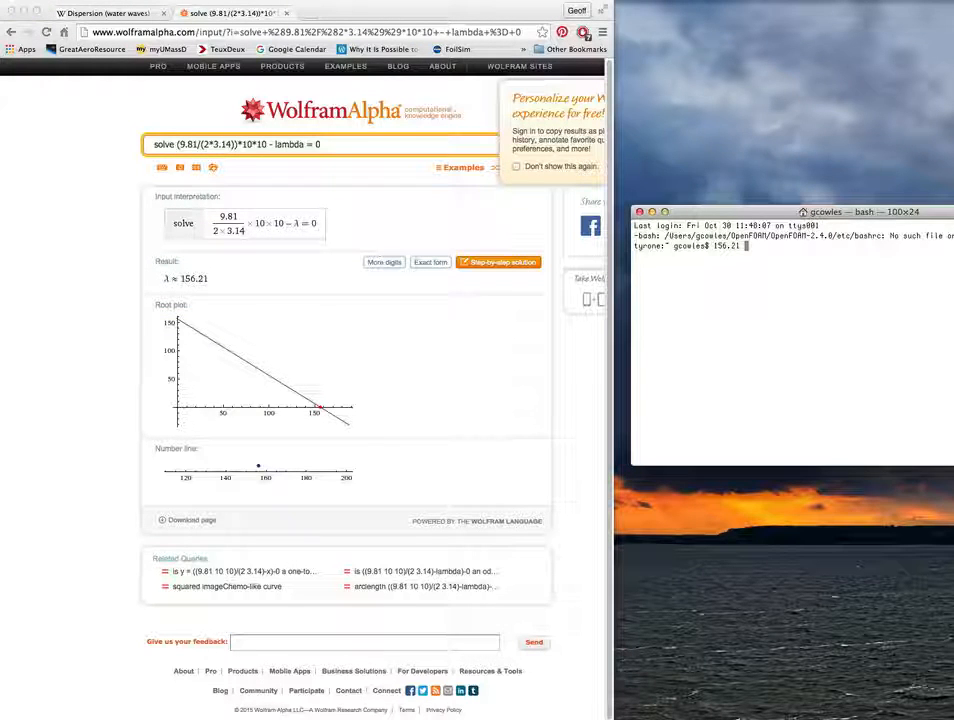
pyautogui.write(' 156.21')
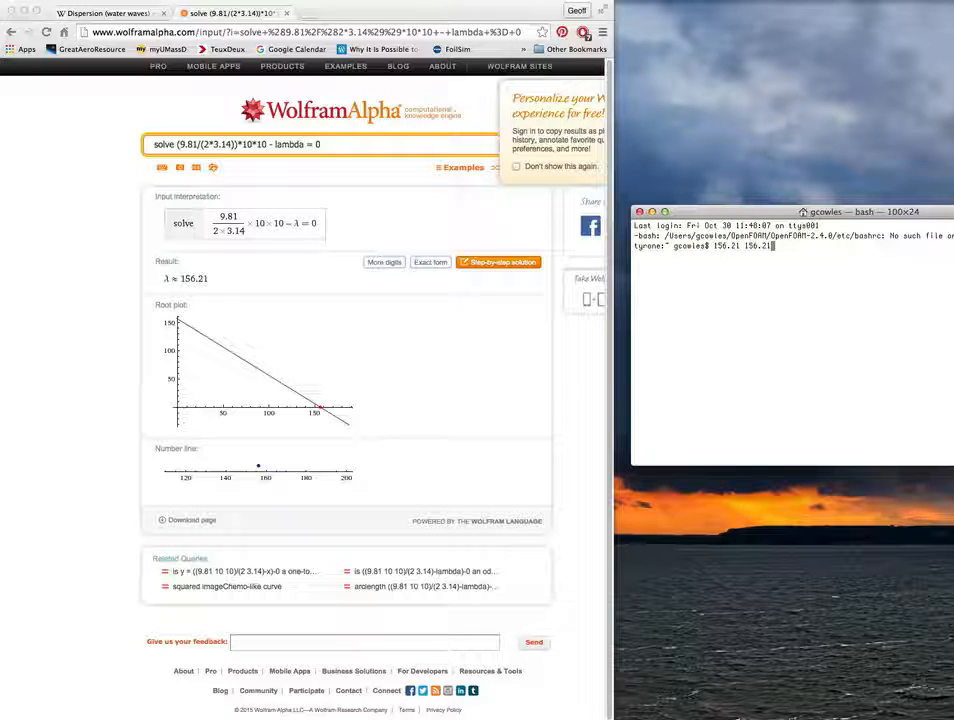
pyautogui.click(336, 145)
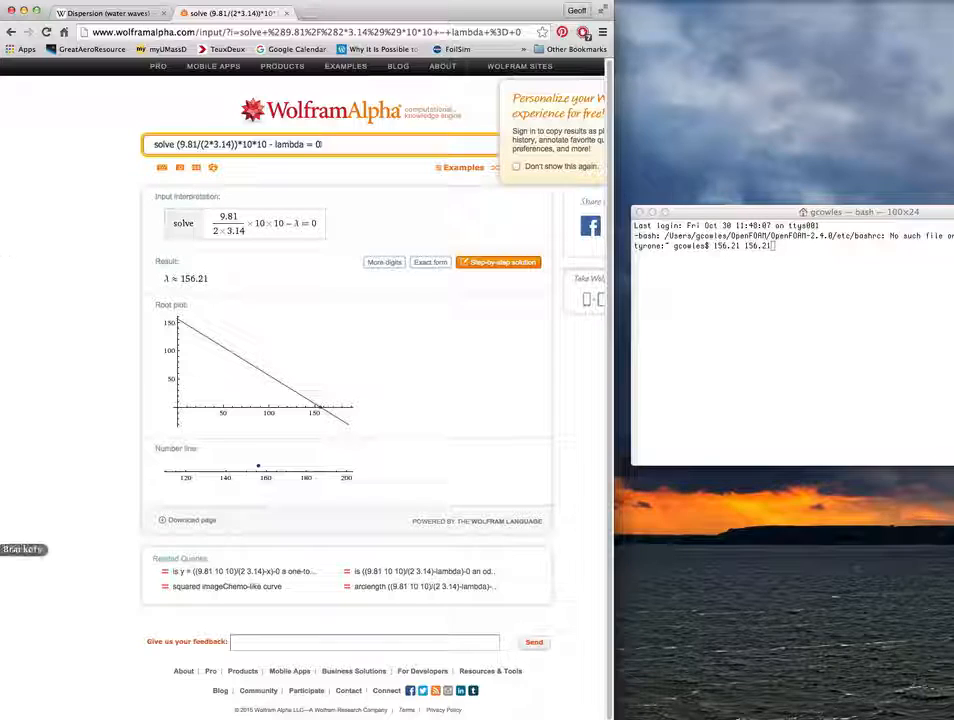
pyautogui.click(2, 532)
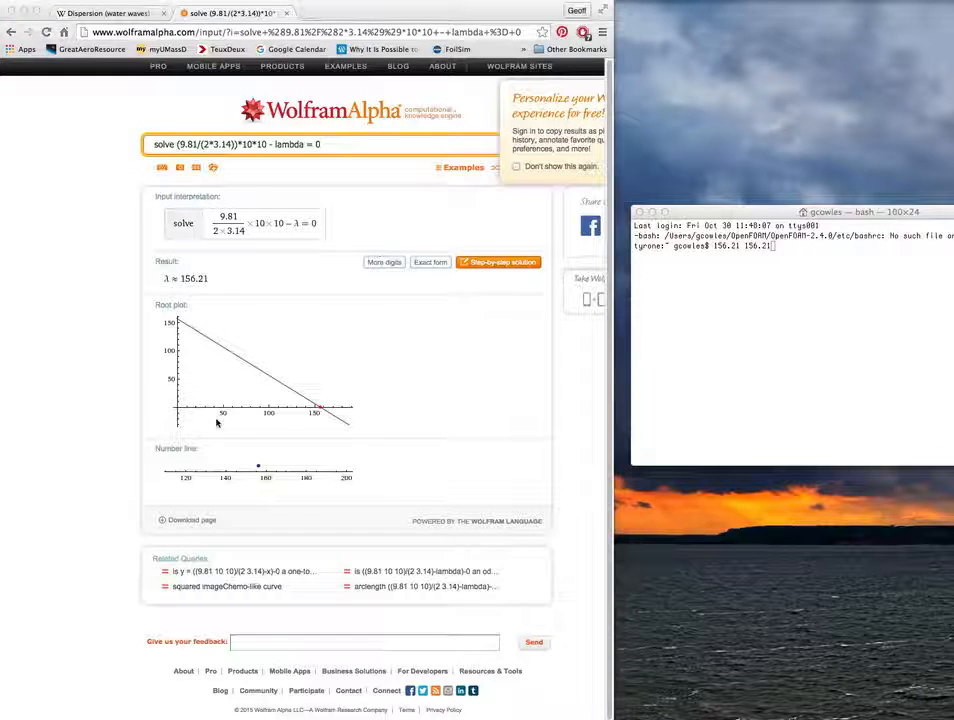